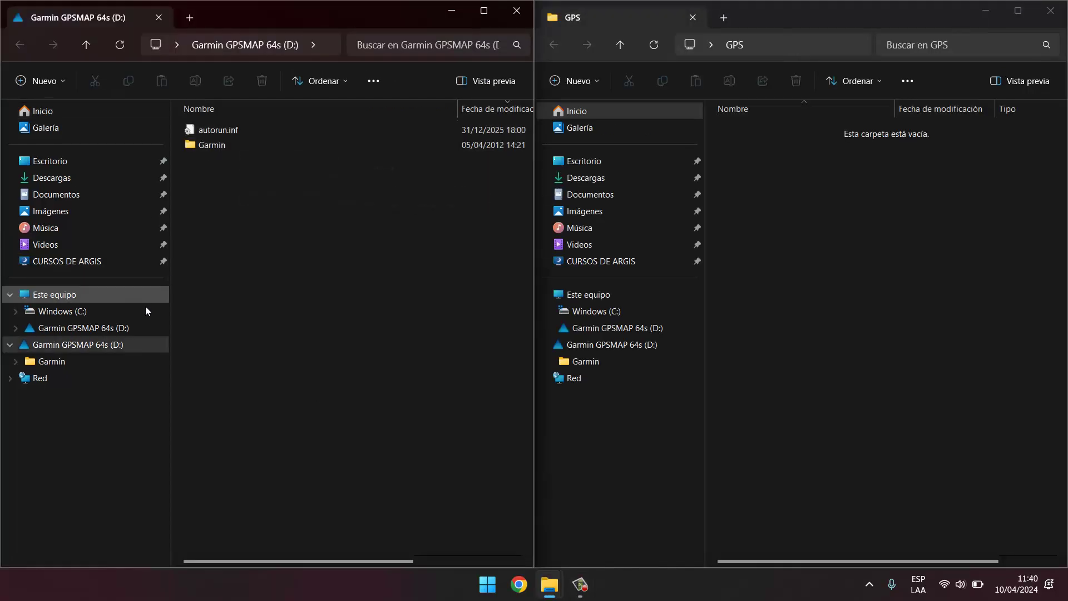
Step: Open the GPS unit's Garmin\GPX folder and select Waypoints_09-ABR-24.gpx
double_click(222, 147)
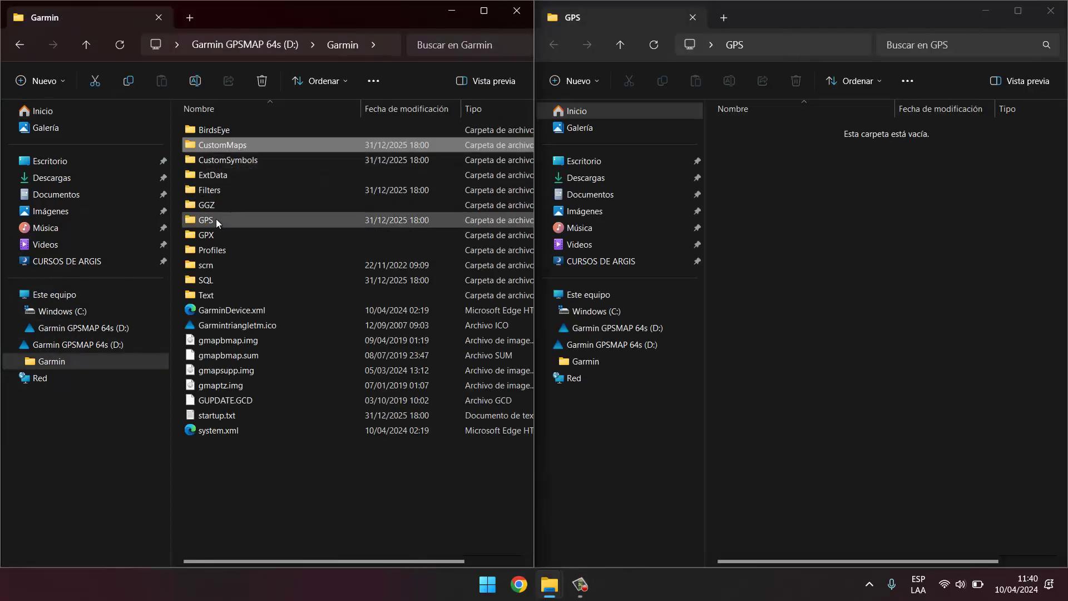
double_click(211, 235)
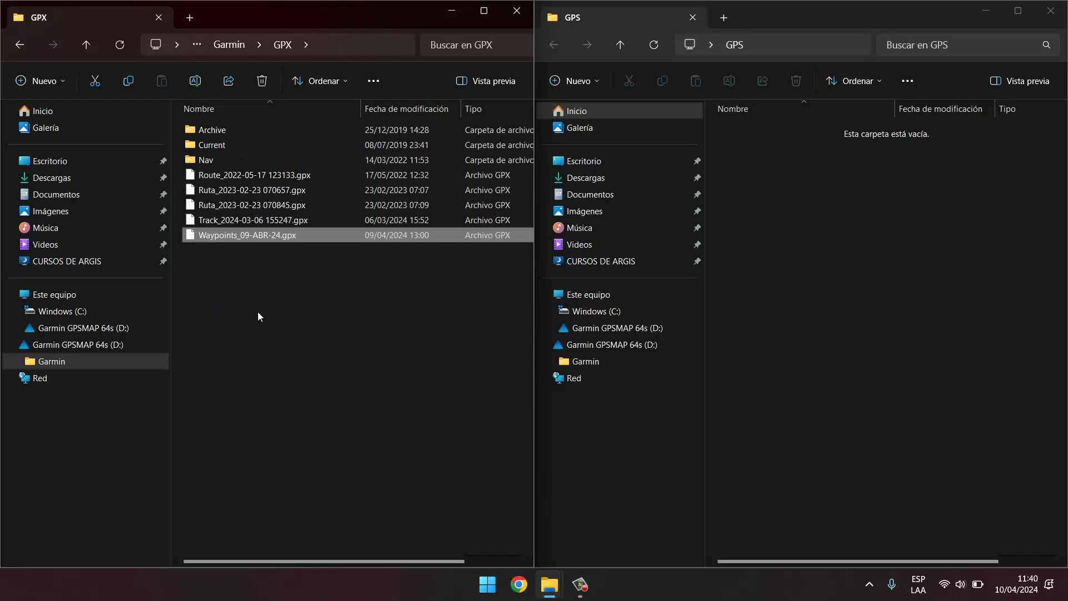
left_click(259, 248)
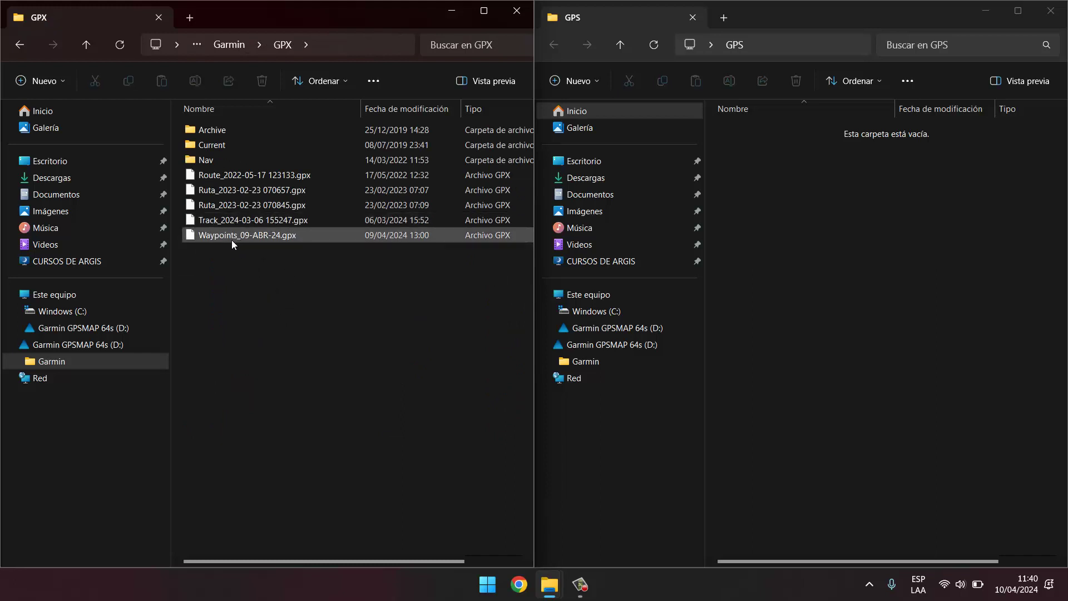
left_click(234, 243)
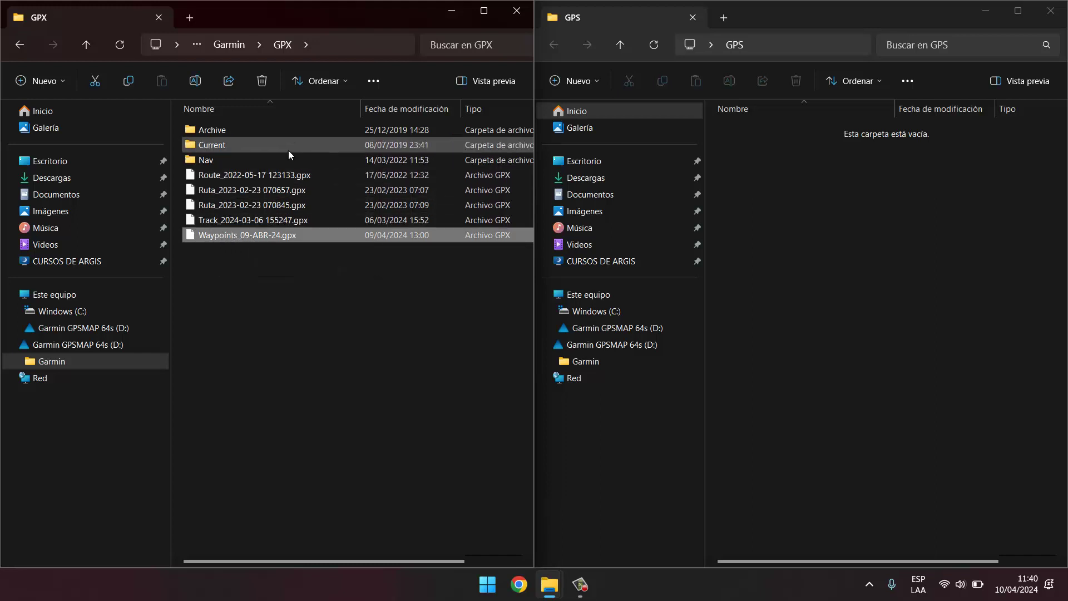
Step: Copy Waypoints_09-ABR-24.gpx into the empty GPS folder and maximize that window
right_click(230, 237)
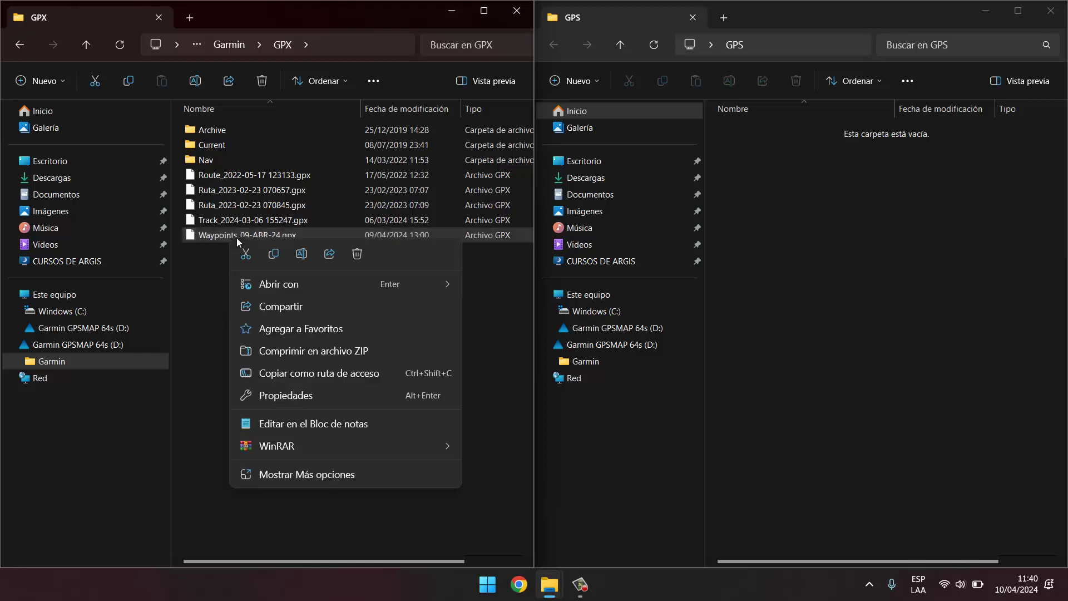
left_click(267, 255)
right_click(743, 163)
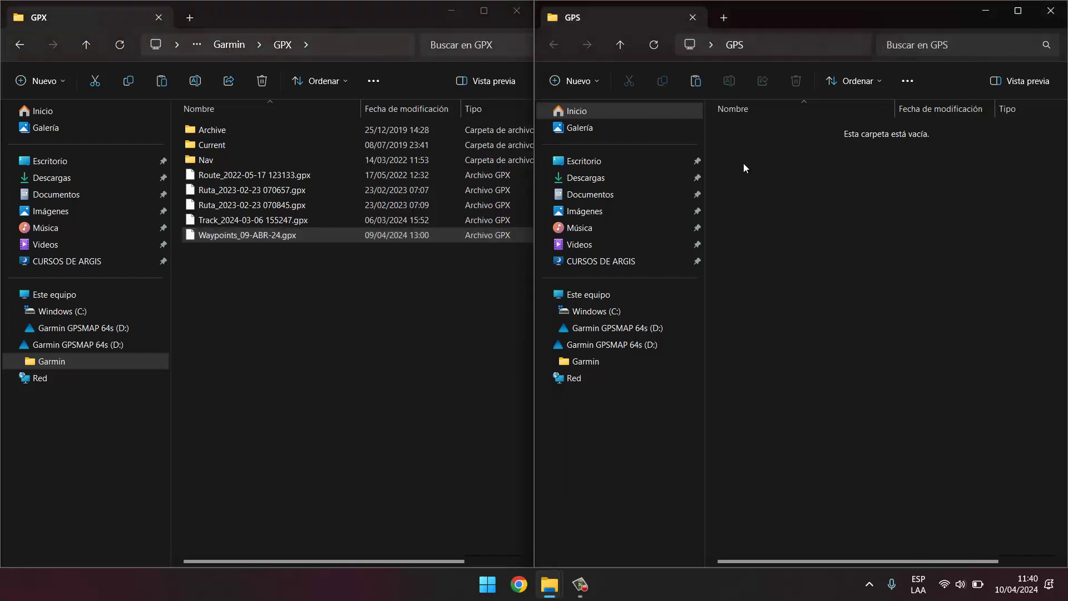
left_click(762, 185)
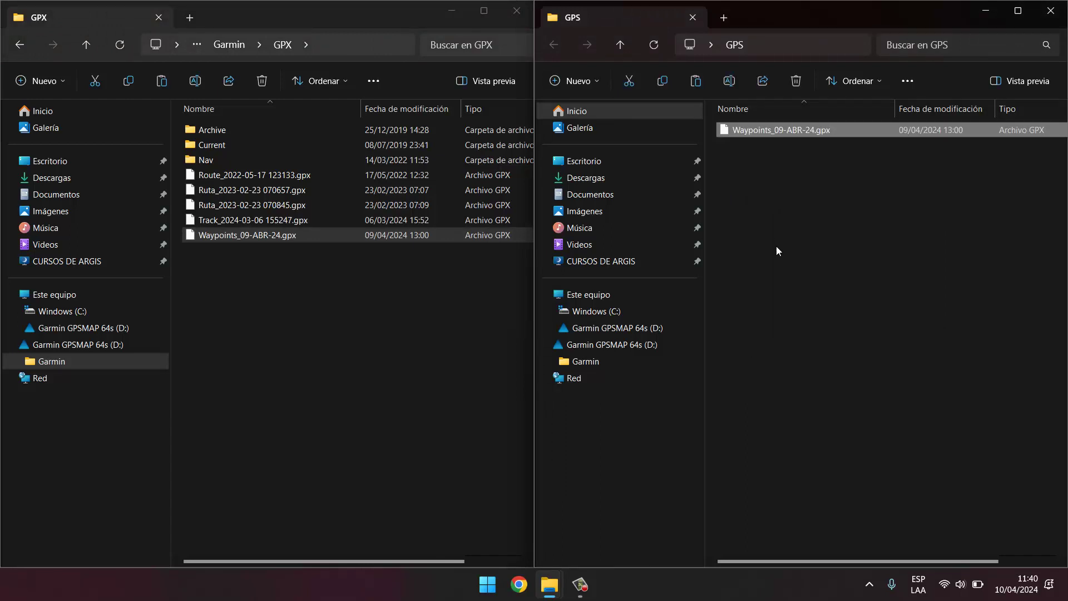
left_click(776, 246)
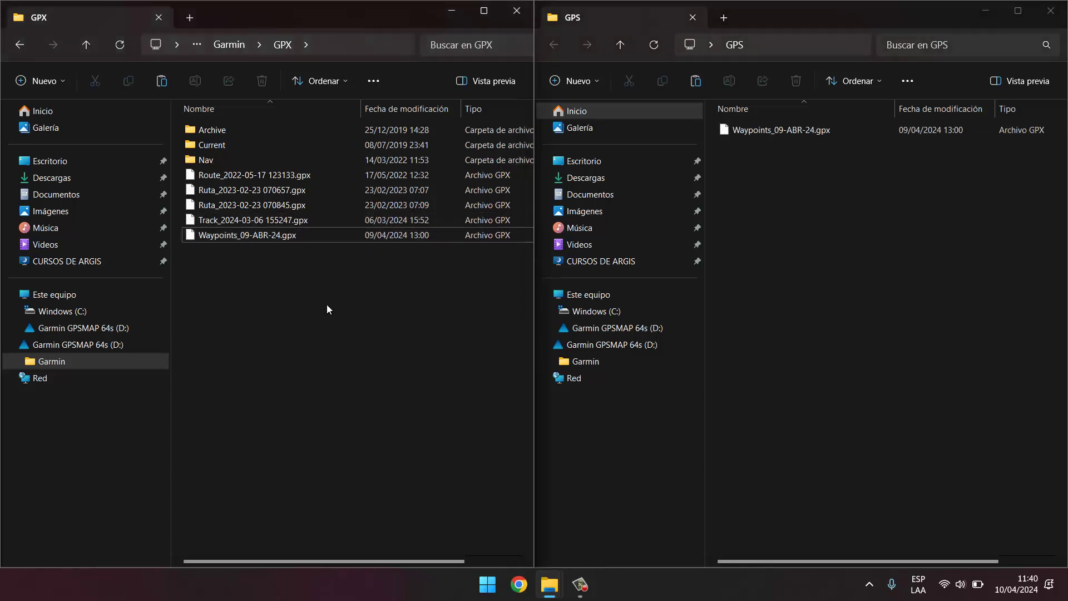
key("super+Up")
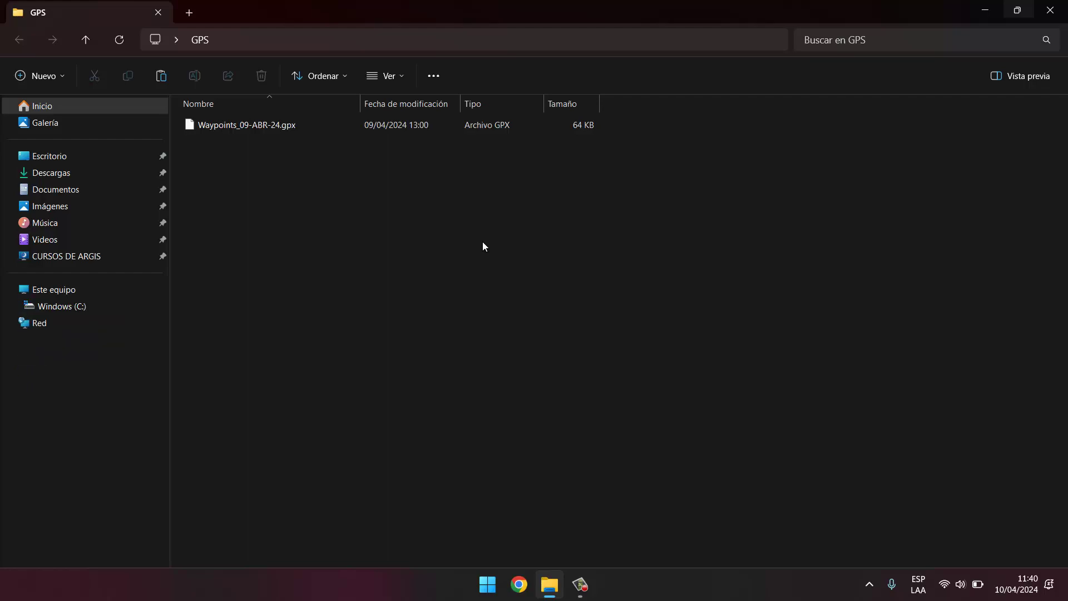
Step: Launch MapSource and open Waypoints_09-ABR-24.gpx, loading its 468 waypoints
key("super")
type("maps")
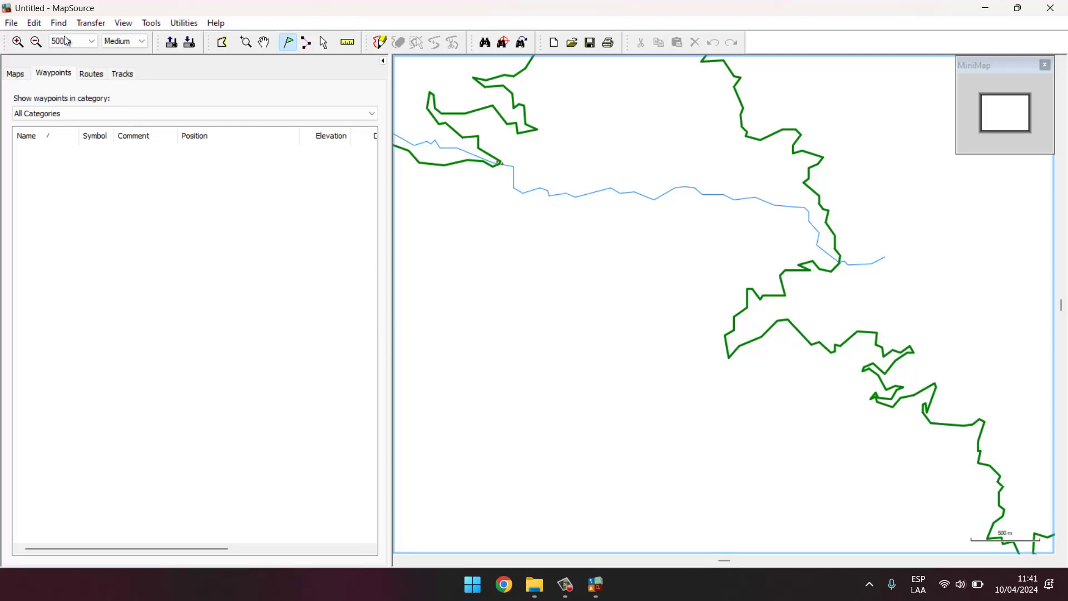
left_click(12, 23)
left_click(34, 53)
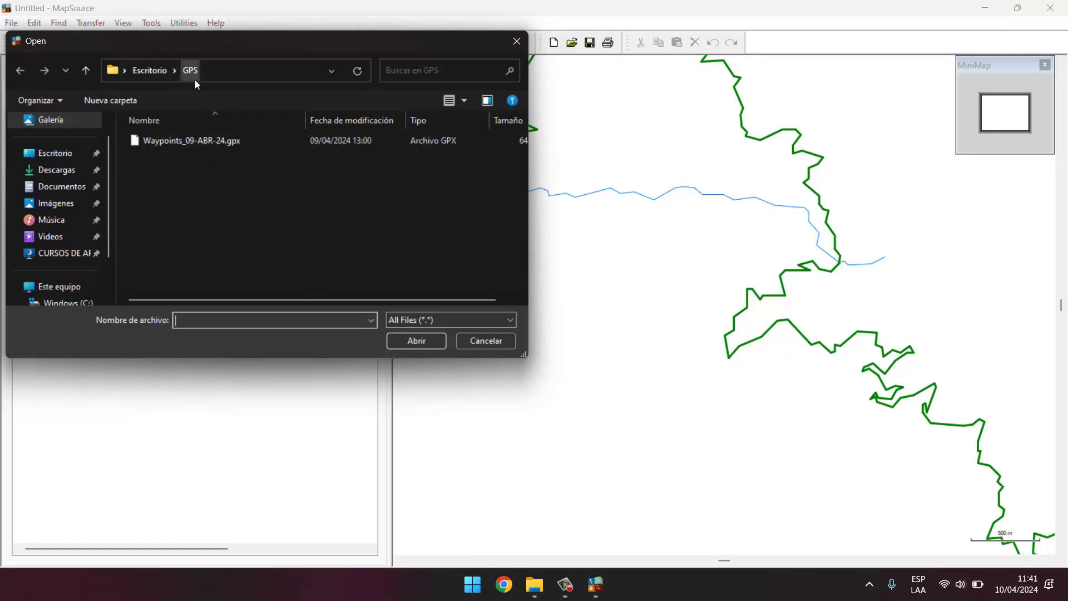
mouse_move(192, 140)
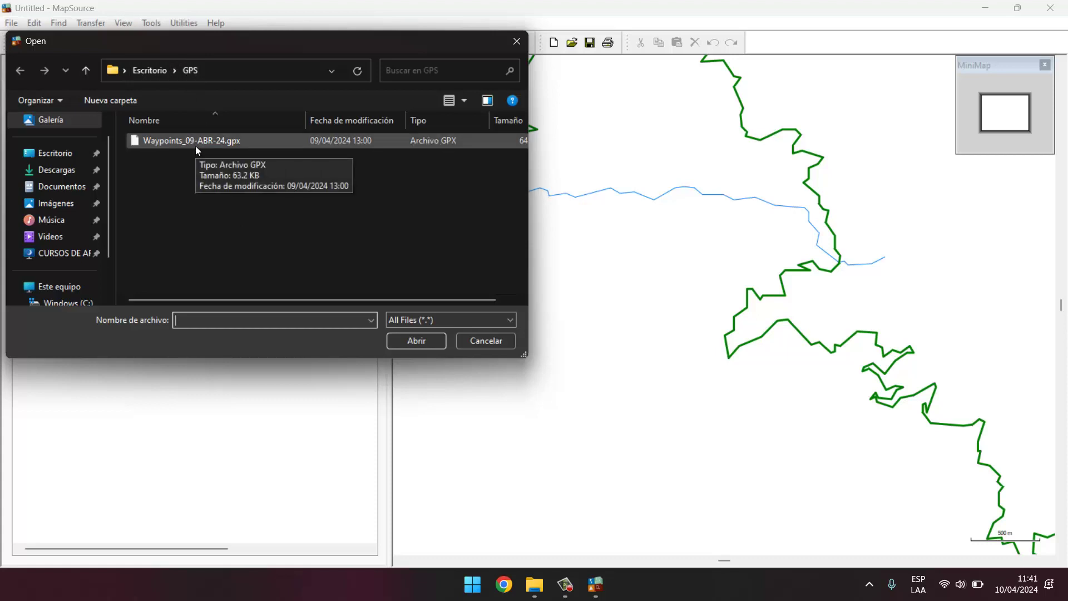
left_click(212, 143)
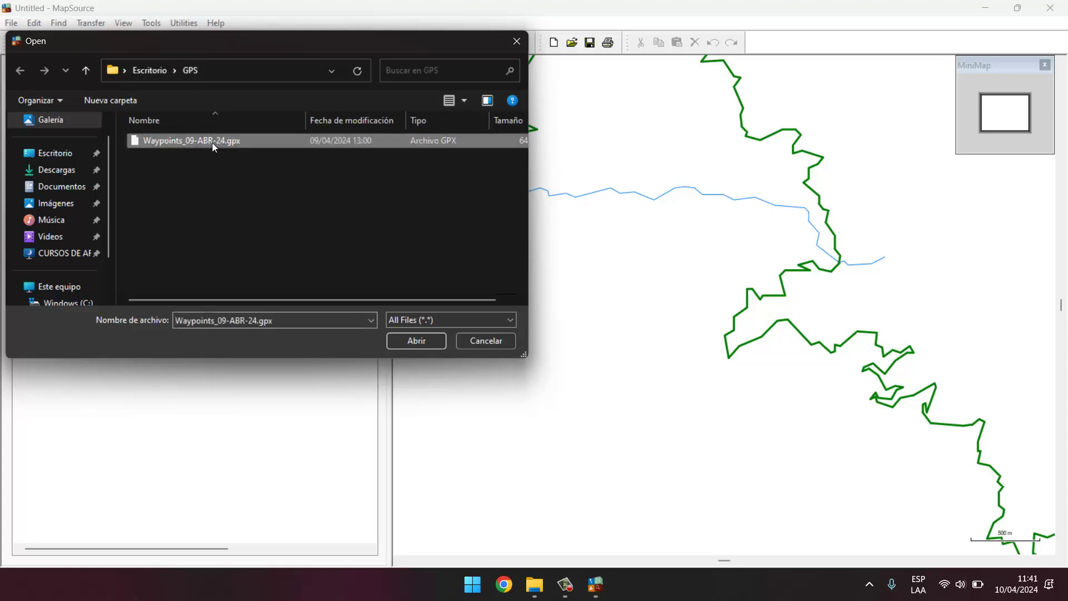
left_click(413, 341)
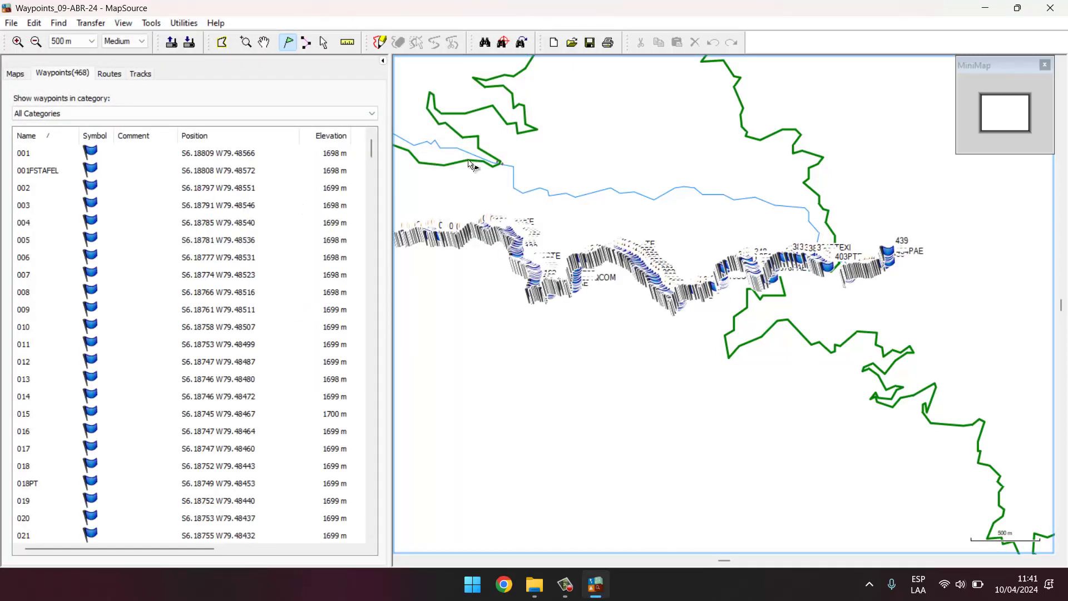
left_click(264, 43)
left_click_drag(577, 167, 665, 211)
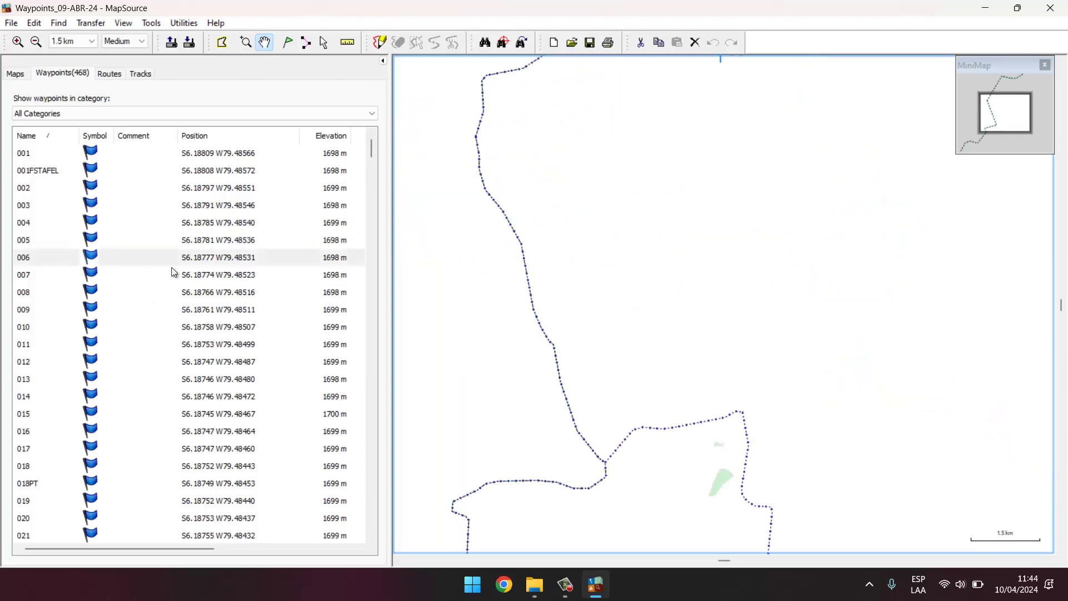
left_click(140, 205)
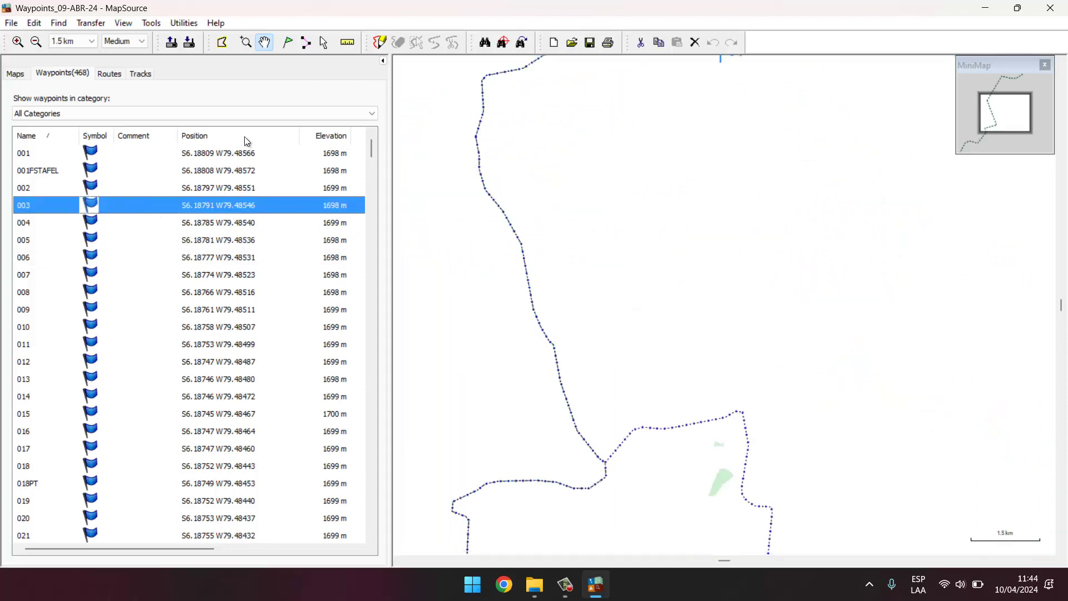
left_click(125, 23)
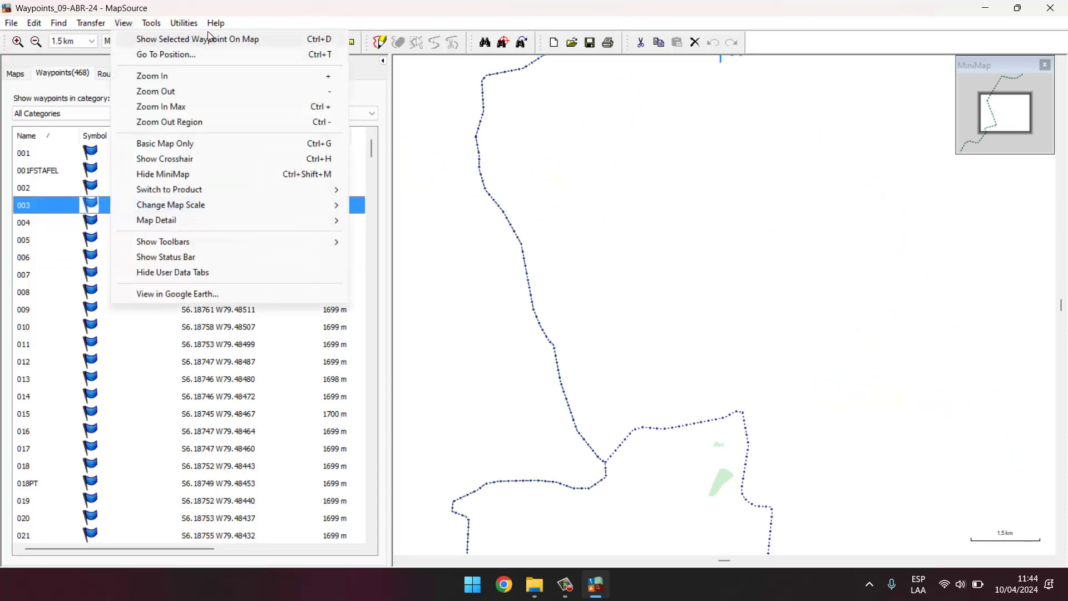
left_click(182, 38)
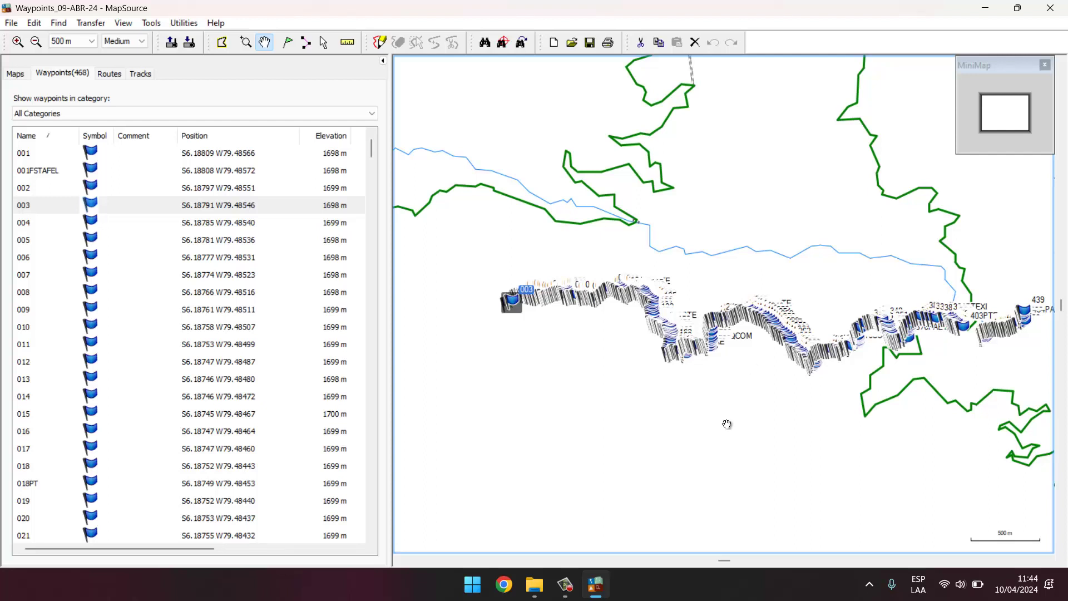
scroll(701, 426, "up", 1)
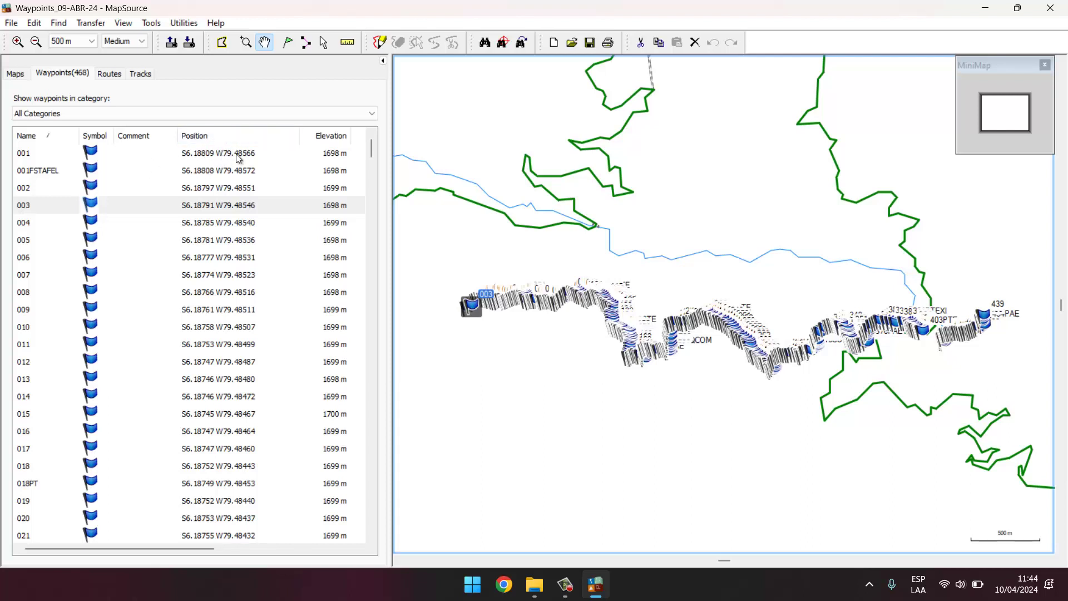
Step: Set MapSource's position preferences to the UTM grid on WGS 84
left_click(34, 22)
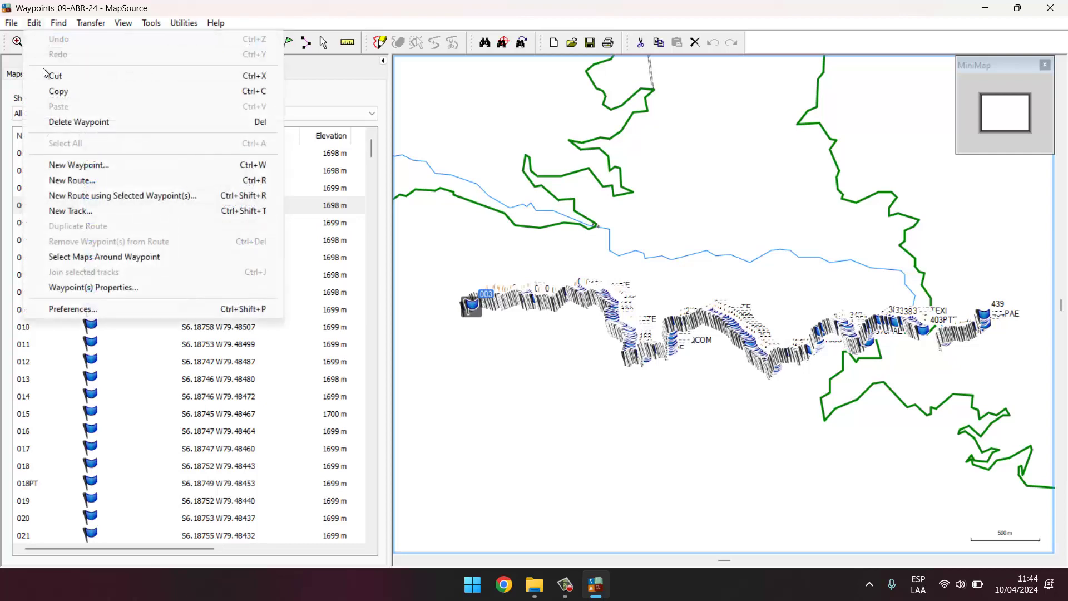
left_click(70, 309)
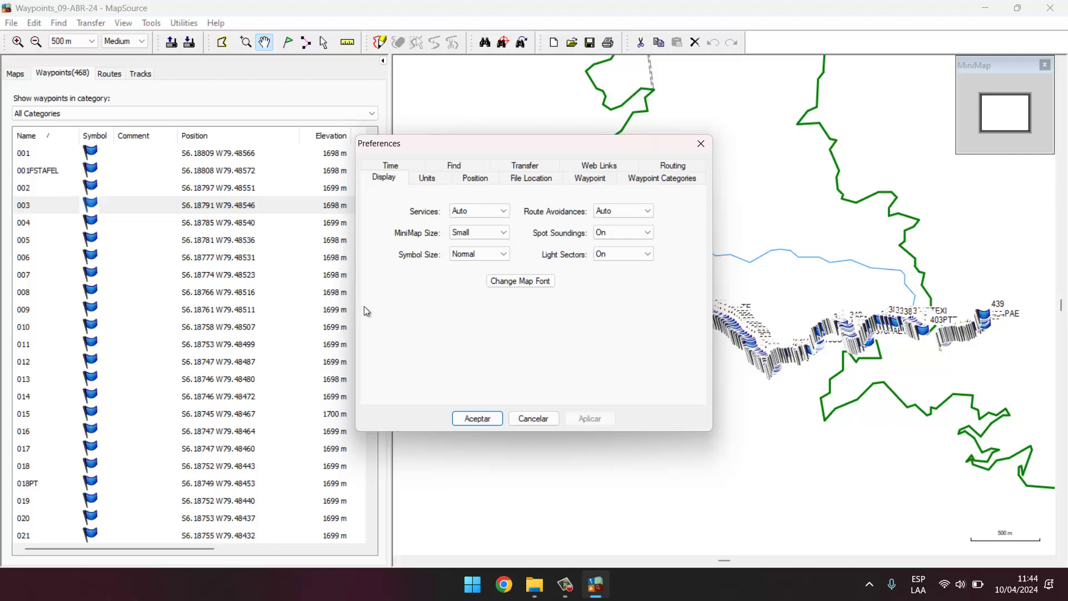
left_click(475, 177)
left_click(484, 216)
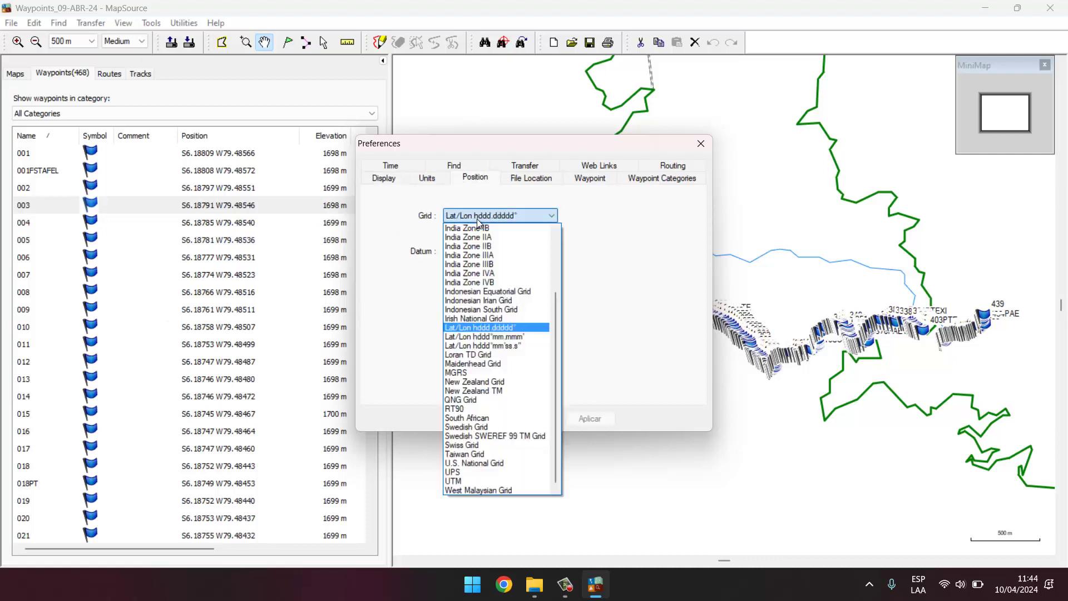
left_click(494, 481)
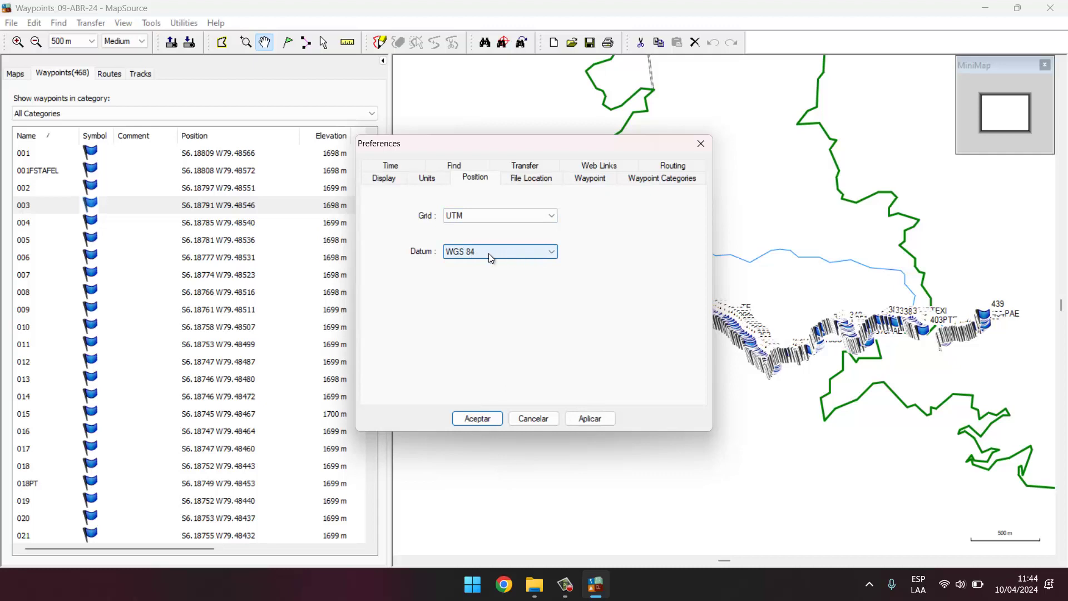
left_click(484, 420)
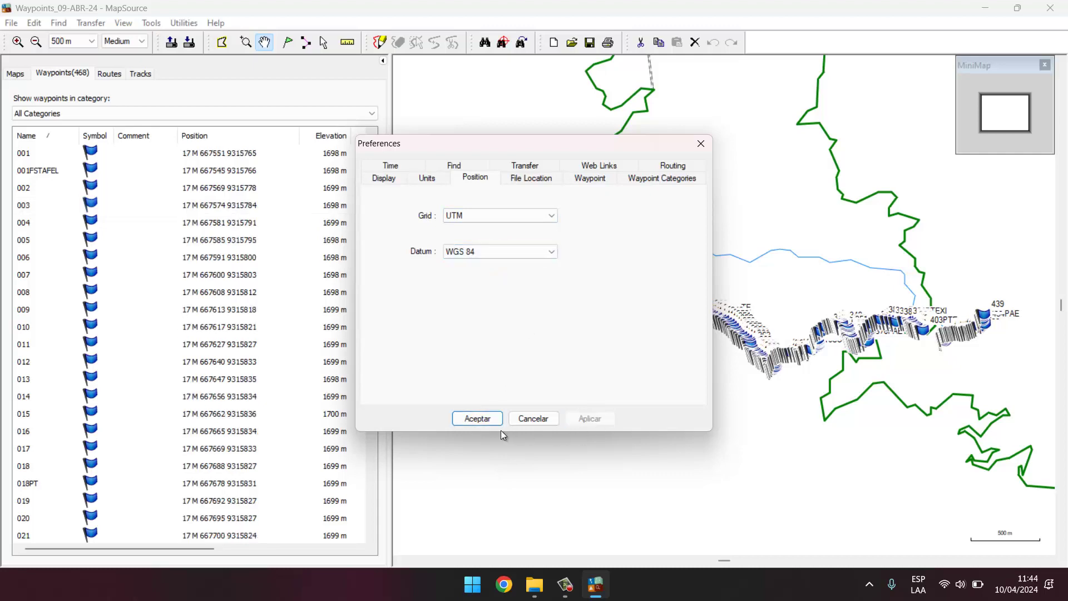
Step: Select waypoints 001 through 439 and copy the whole list, then open Start search
left_click(45, 153)
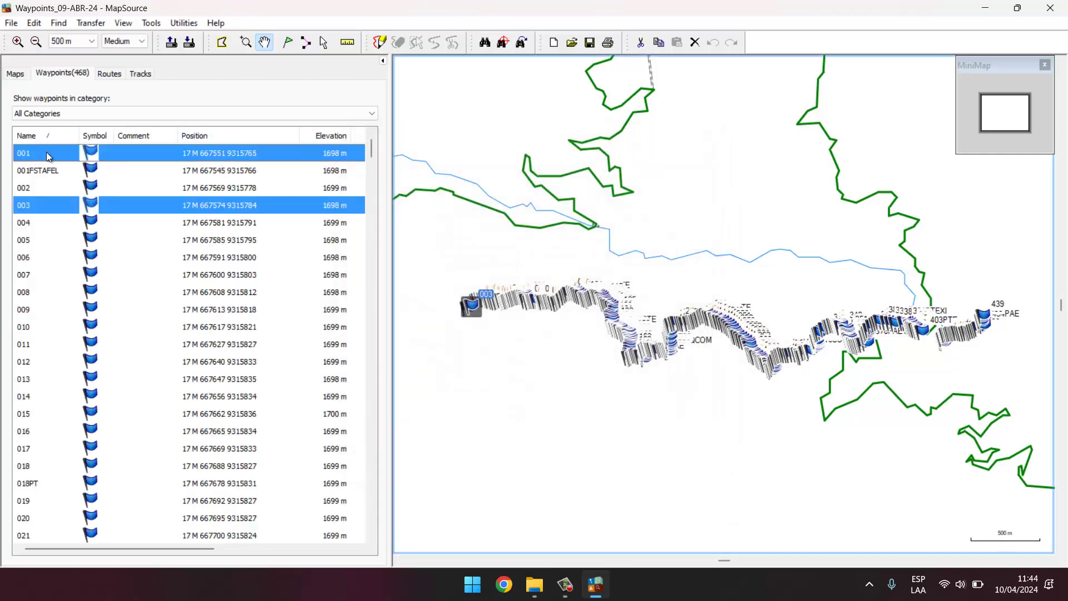
scroll(162, 239, "down", 20)
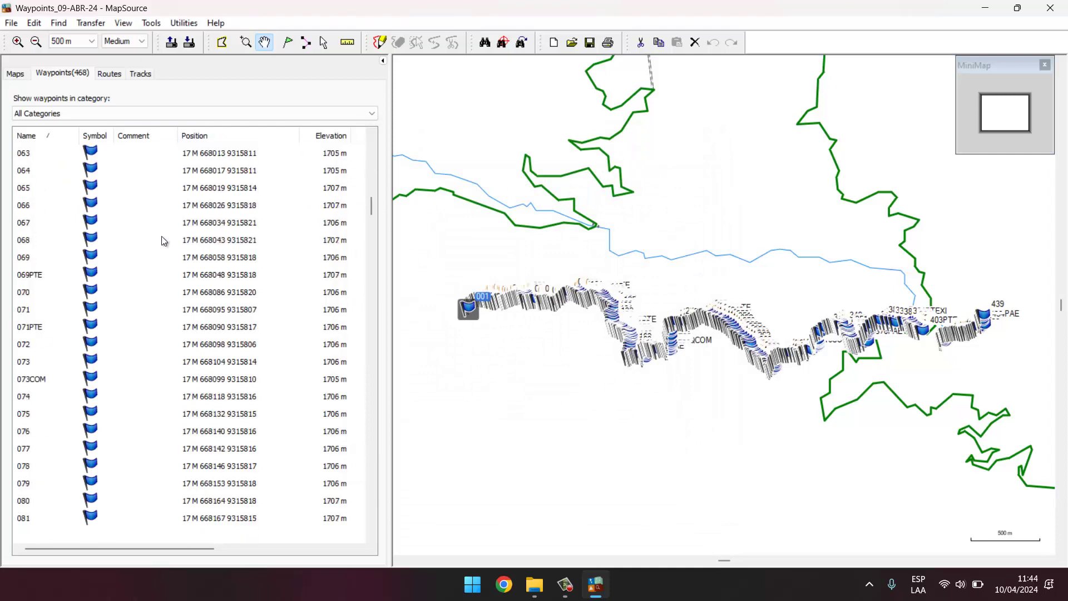
scroll(162, 238, "down", 20)
scroll(164, 241, "down", 20)
scroll(165, 240, "down", 8)
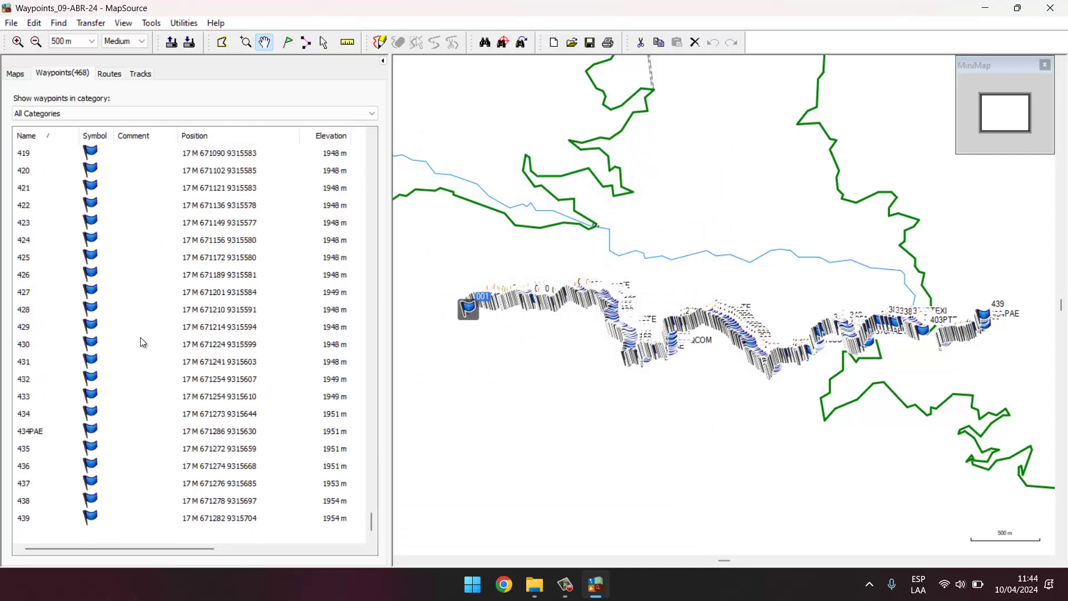
left_click(40, 517, "shift")
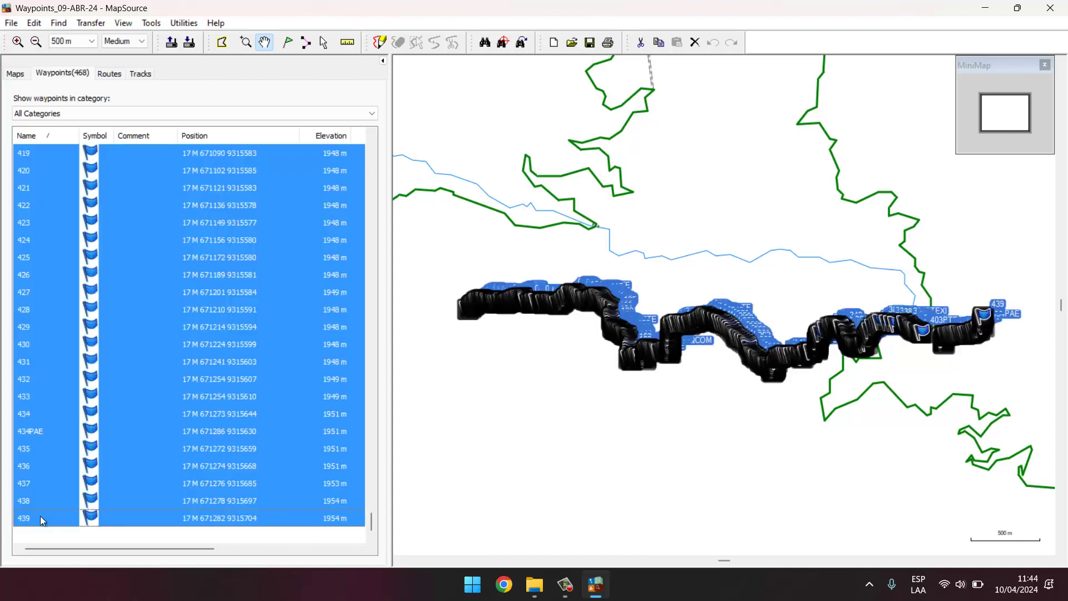
right_click(167, 239)
left_click(201, 305)
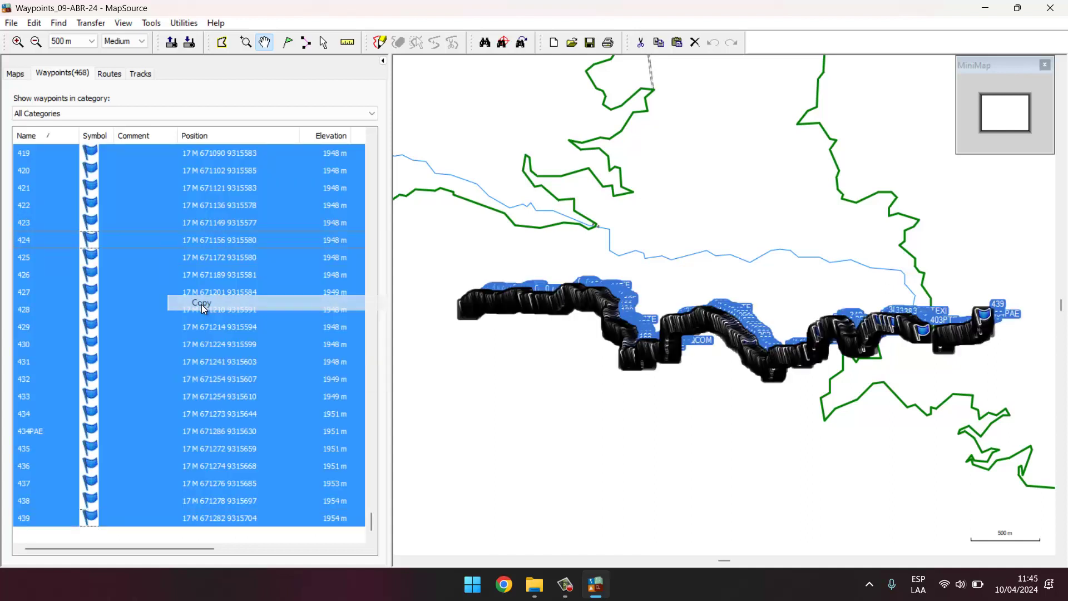
key("super")
Step: Launch Excel maximized and paste the waypoint list into the blank sheet
type("excel")
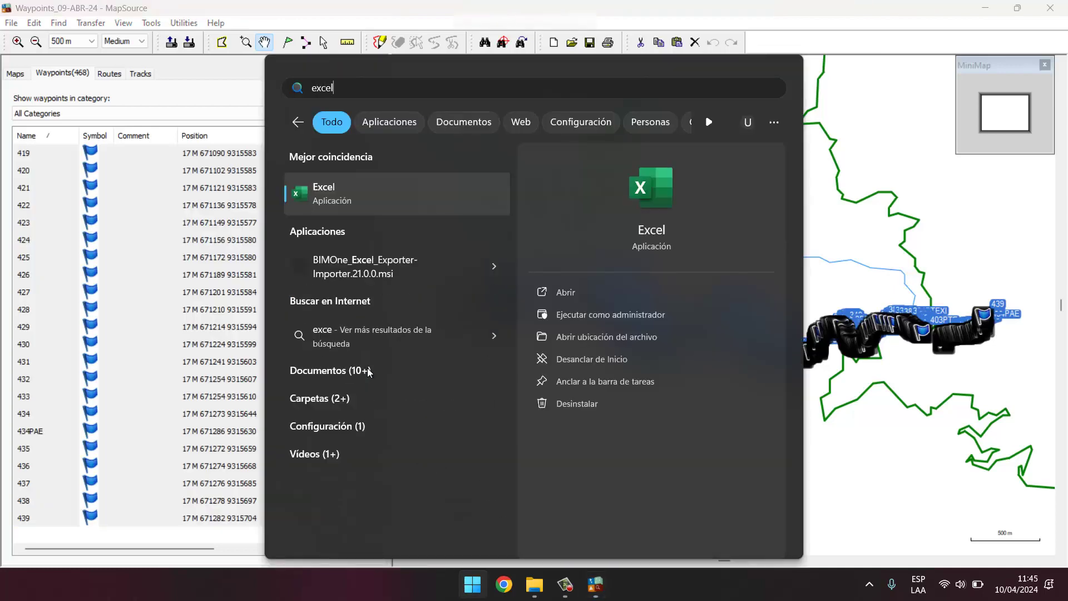
key("Return")
left_click(618, 17)
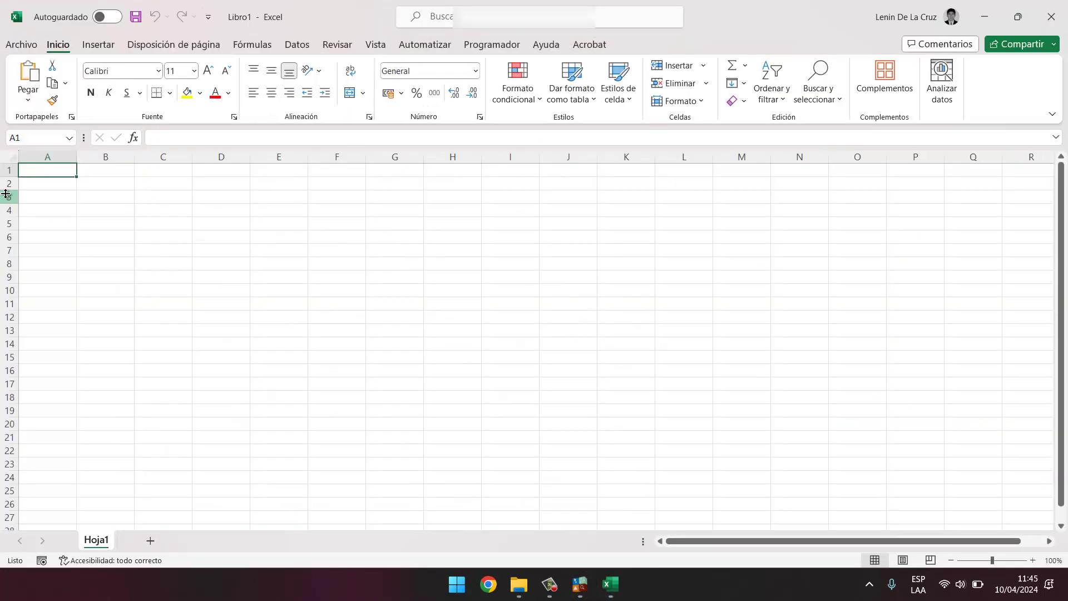
key("ctrl+v")
left_click(221, 330)
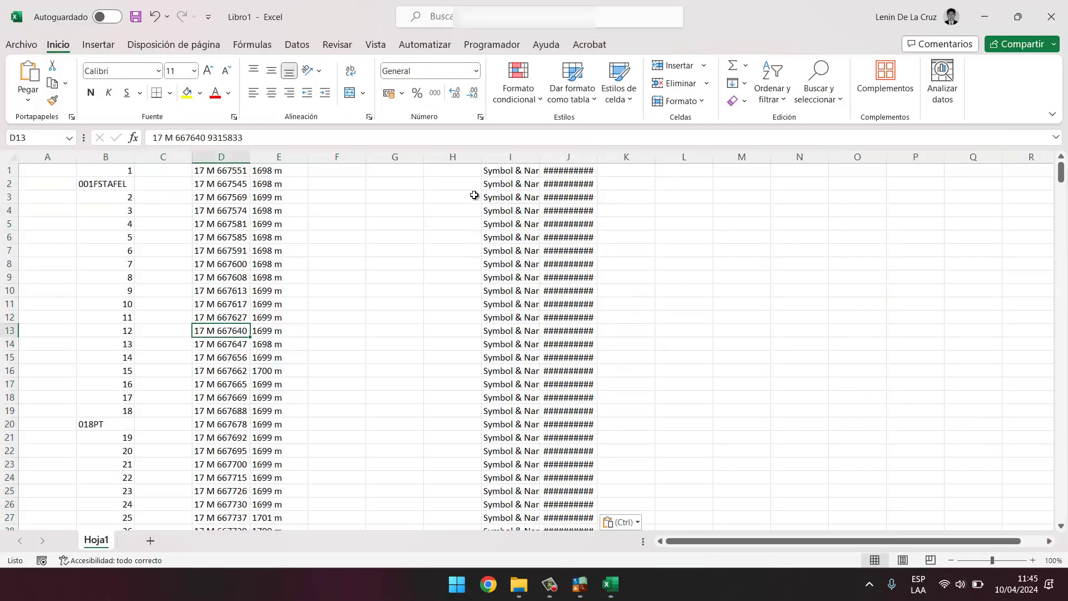
Step: Delete the Symbol & Name and date columns I:J and empty column A, then return to MapSource
left_click(521, 156)
double_click(540, 157)
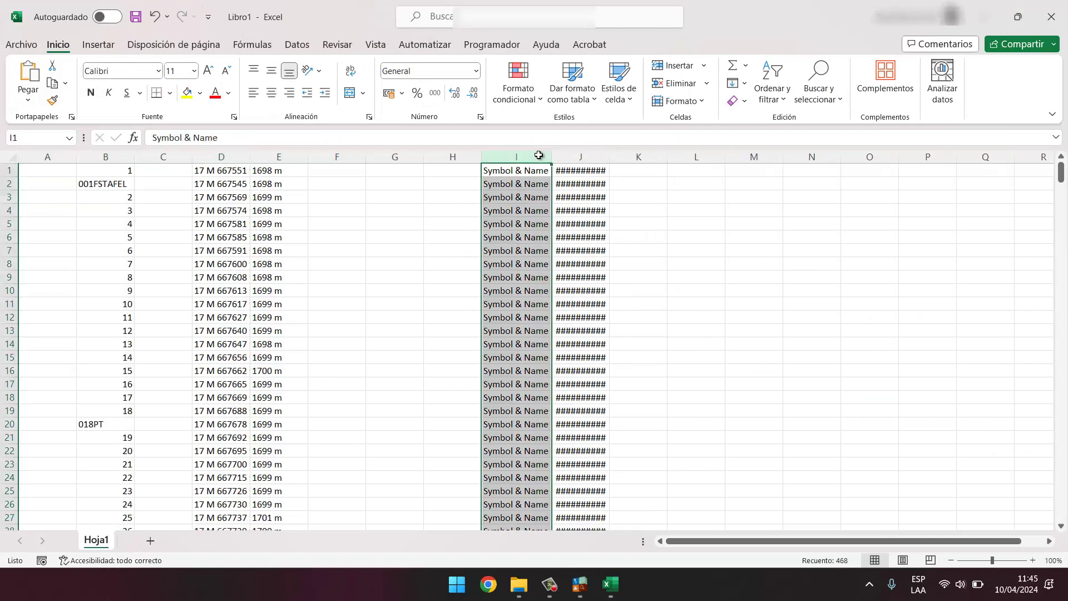
double_click(609, 157)
left_click_drag(591, 157, 538, 158)
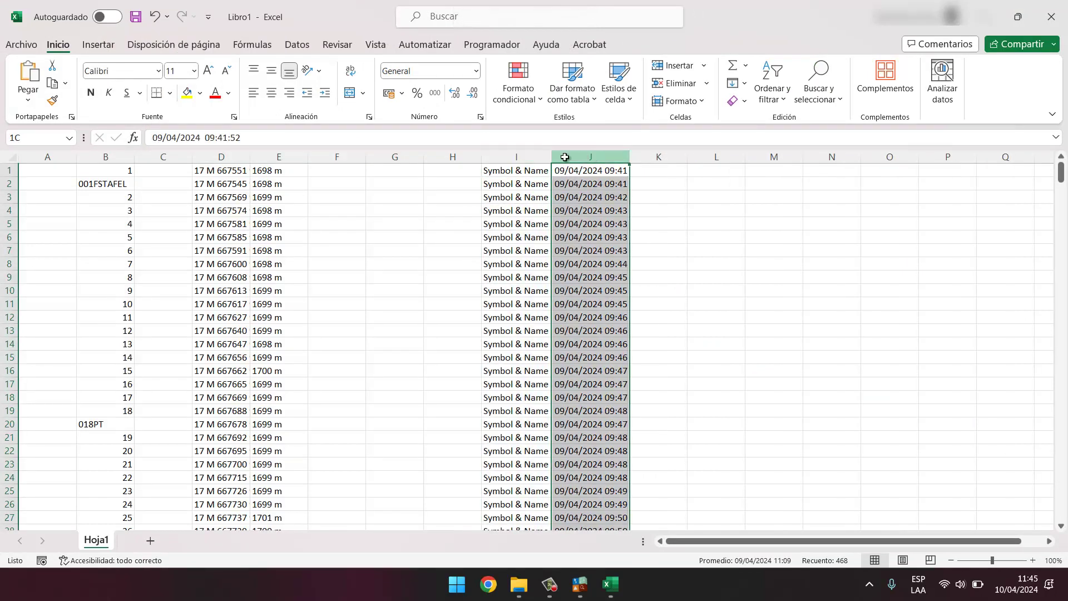
right_click(538, 158)
left_click(557, 314)
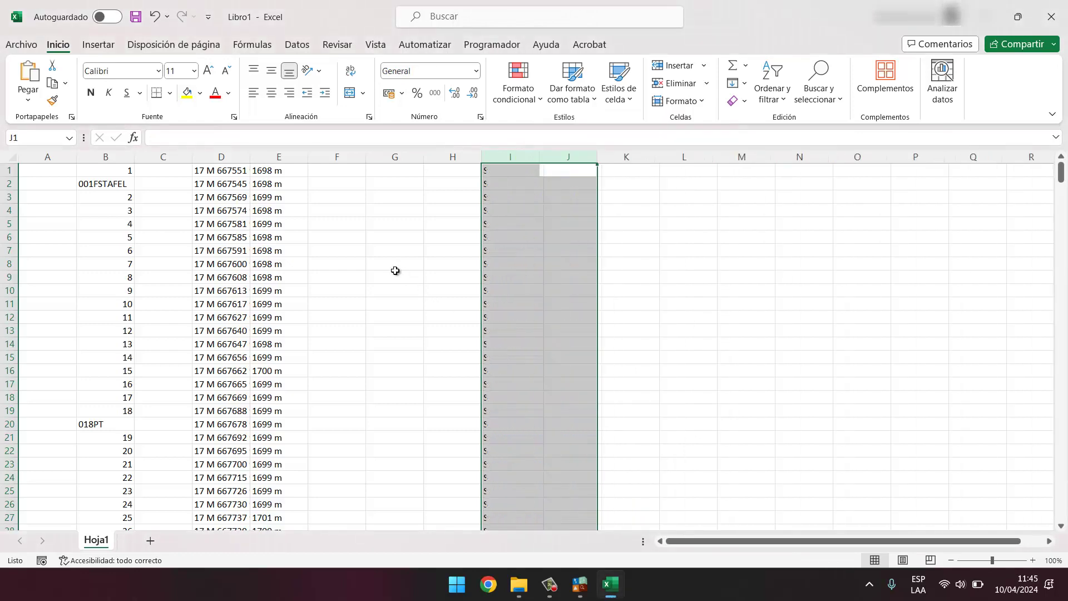
left_click(395, 263)
right_click(49, 159)
left_click(88, 314)
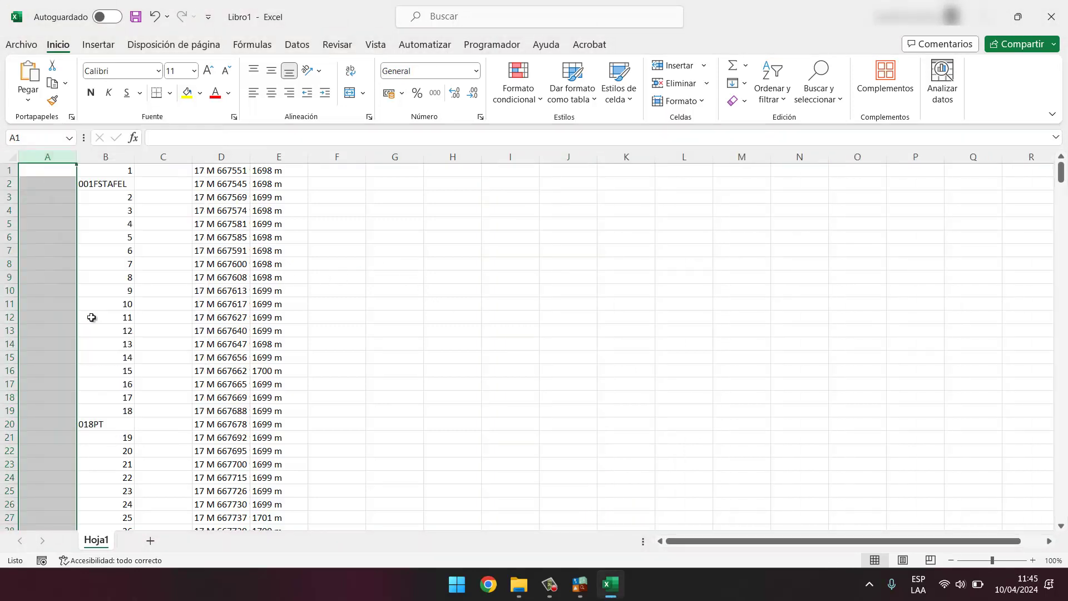
left_click(576, 591)
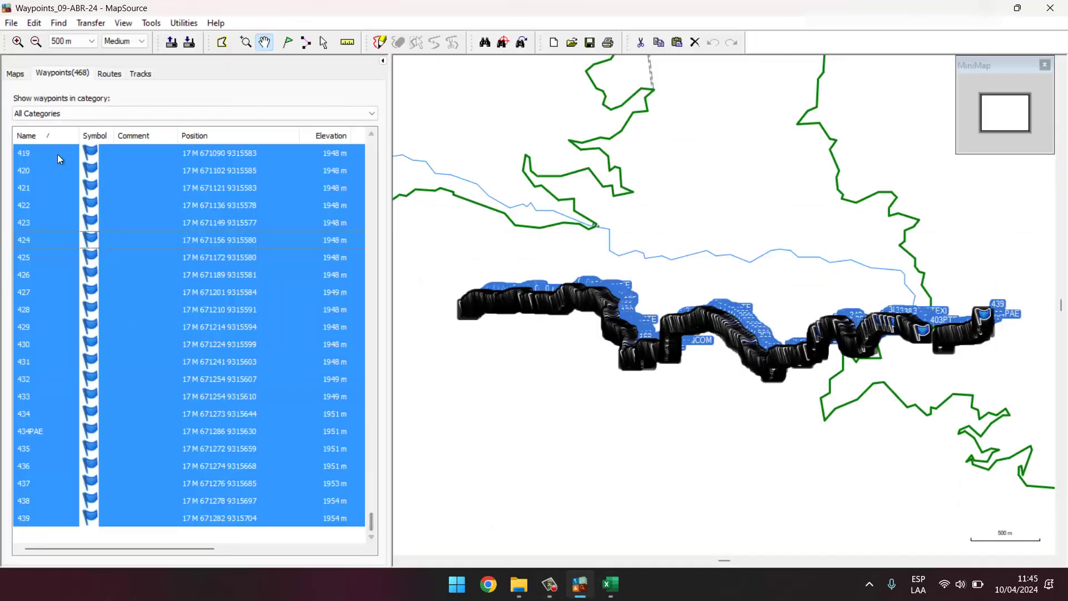
Step: Select the 001FSTAFEL waypoint at the top of the list to locate it on the map
left_click(37, 171)
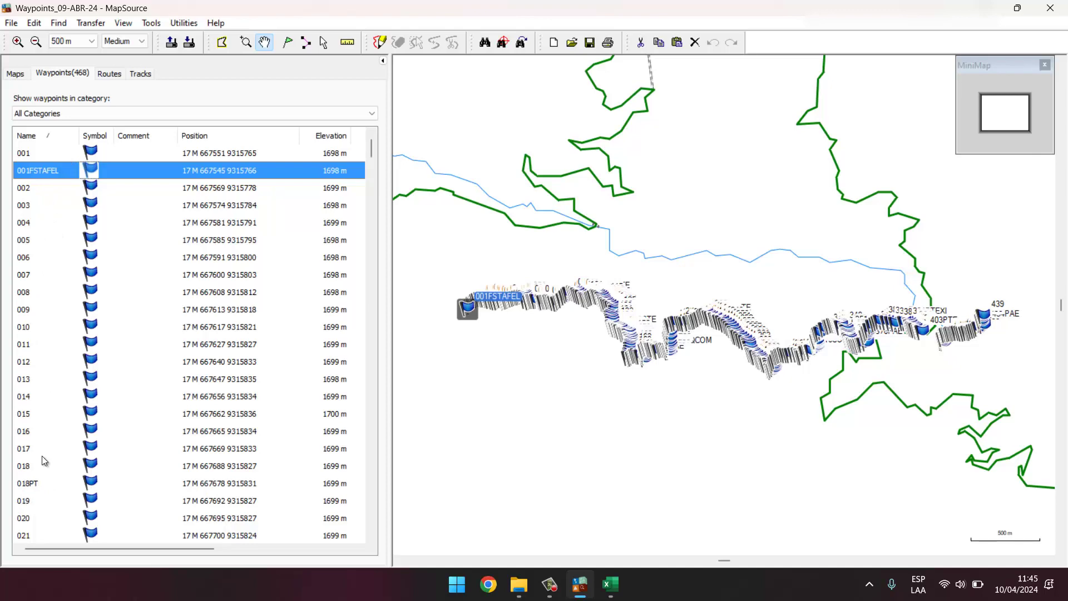
Step: Back in Excel, verify that cells B1 to B21 are empty
left_click(624, 587)
left_click_drag(106, 170, 103, 444)
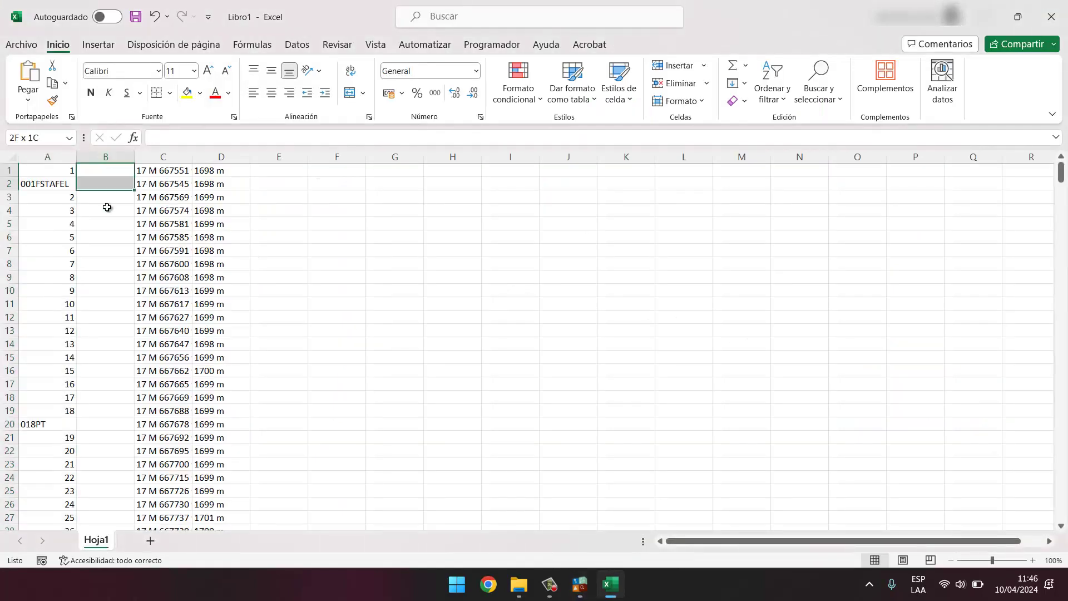
scroll(100, 400, "down", 3)
scroll(100, 381, "down", 4)
scroll(100, 382, "up", 7)
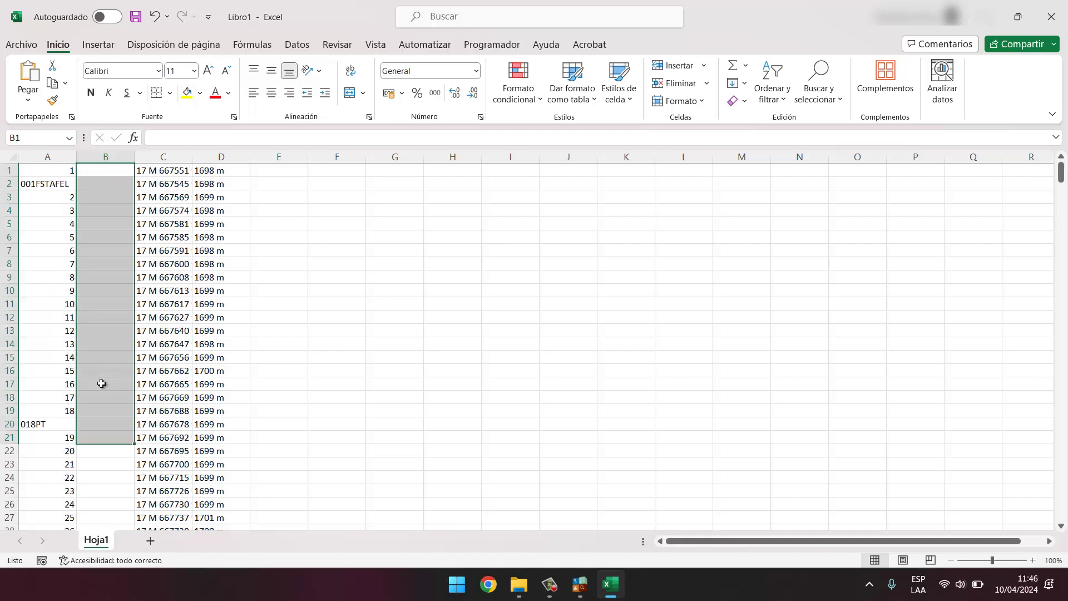
left_click(97, 252)
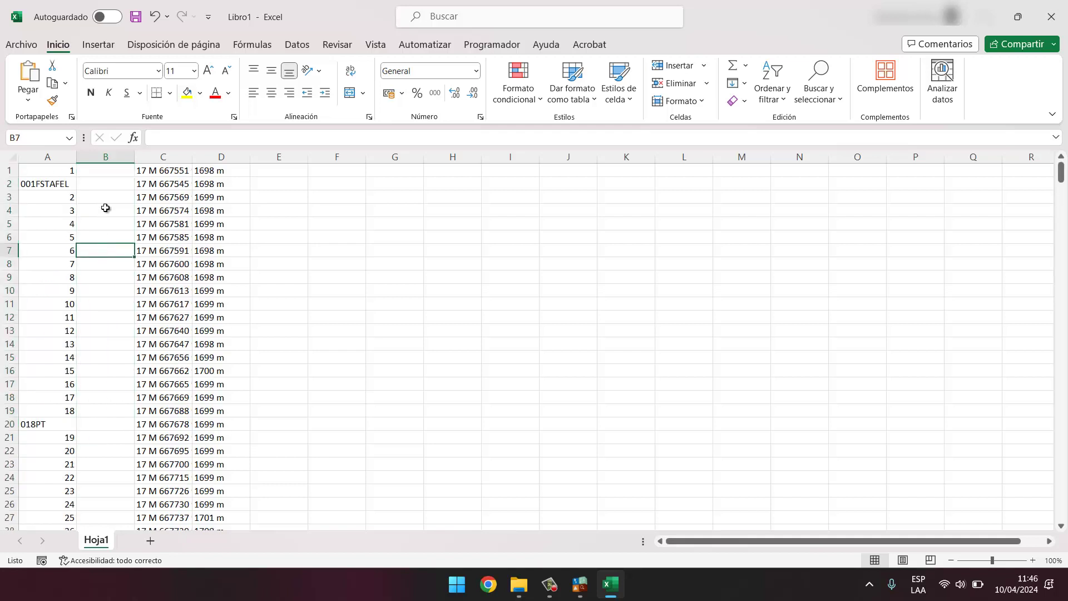
left_click(97, 183)
left_click(99, 216)
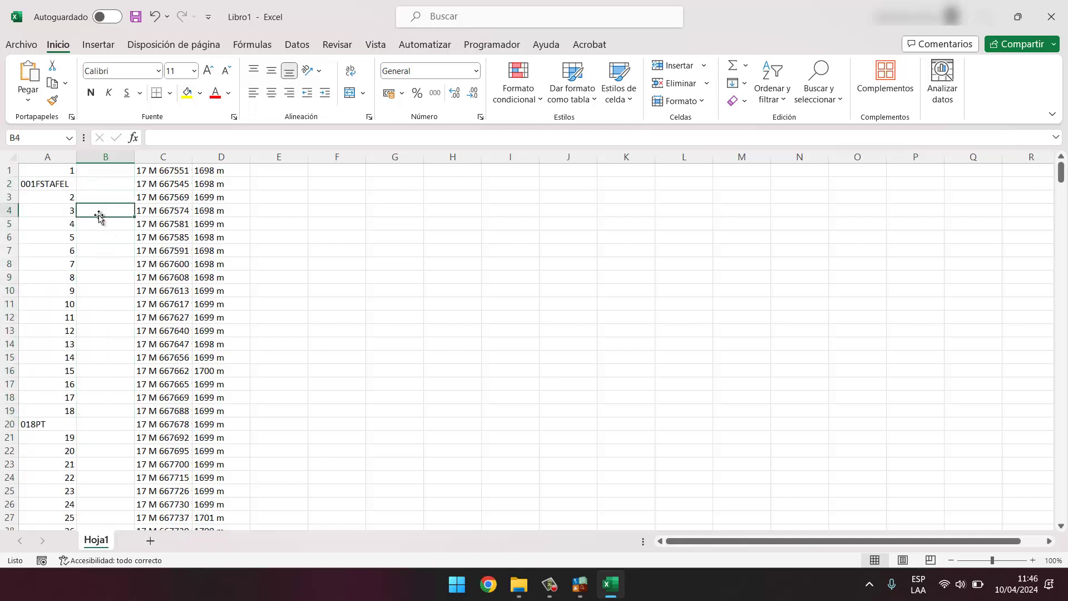
left_click(99, 250)
left_click(98, 290)
left_click(95, 357)
left_click(99, 411)
left_click(99, 183)
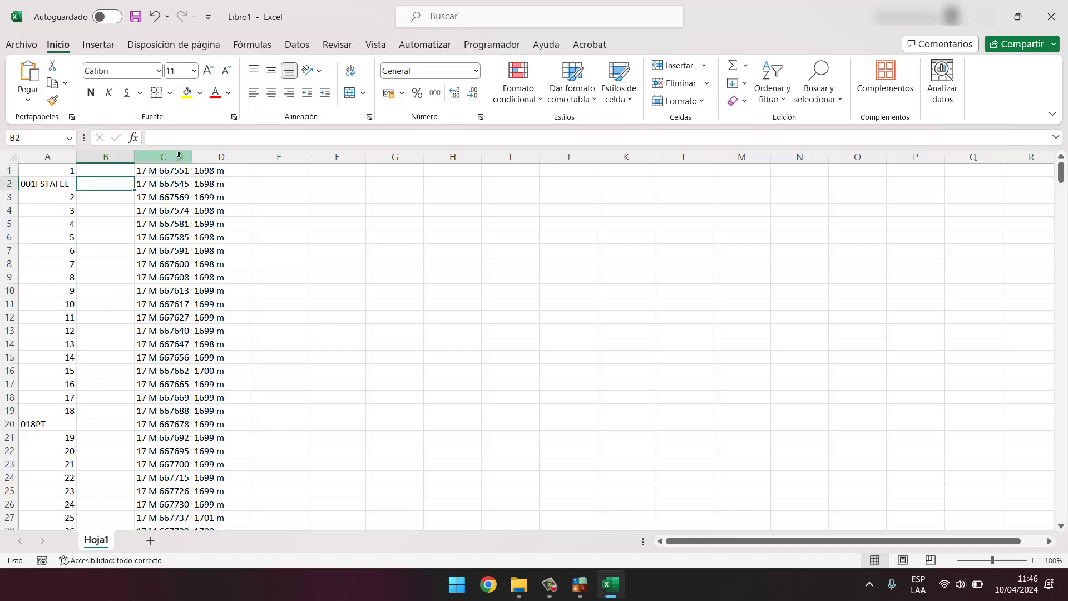
Step: Autofit column C to show the full UTM coordinates and review the elevations in column D
double_click(192, 156)
left_click(259, 170)
left_click(260, 223)
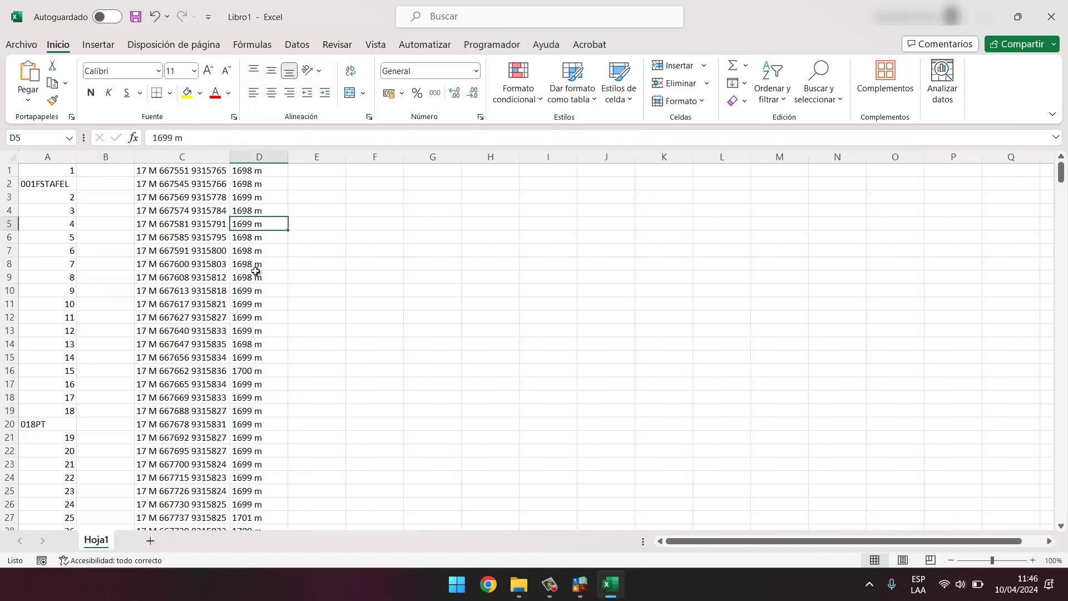
left_click(256, 273)
left_click(90, 187)
left_click(198, 170)
key("ctrl+shift+Down")
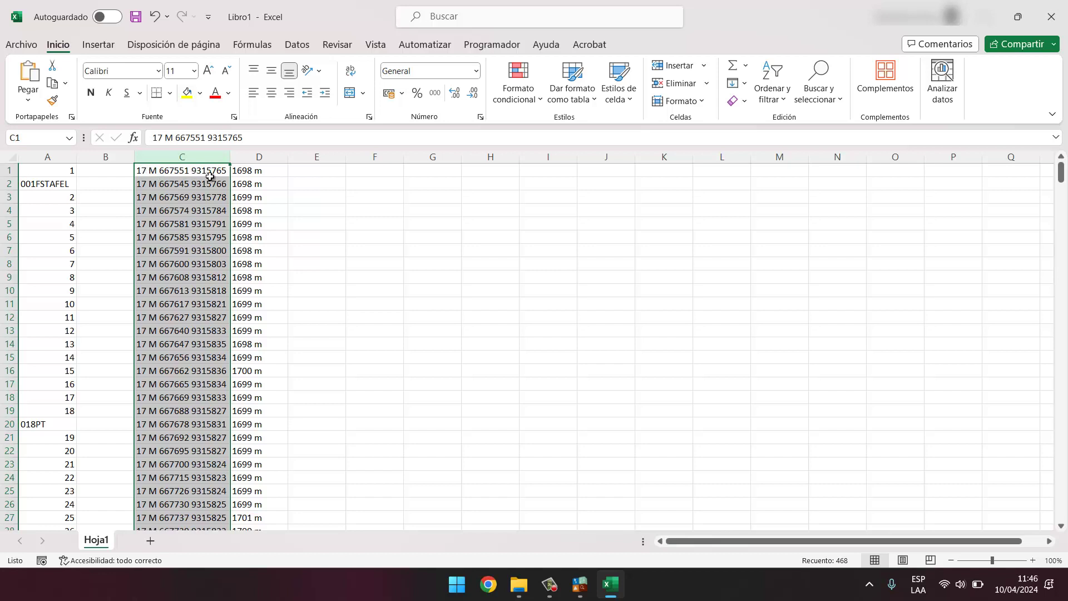
Step: Insert blank columns before the elevations so they shift right to column H
left_click(256, 158)
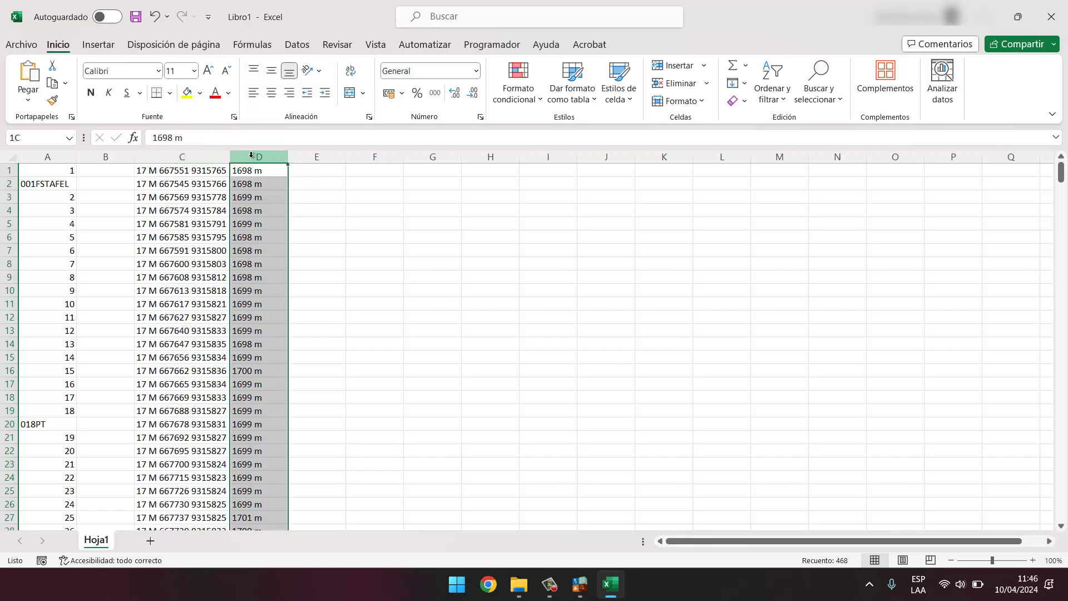
right_click(257, 159)
key("Escape")
right_click(268, 157)
left_click(298, 279)
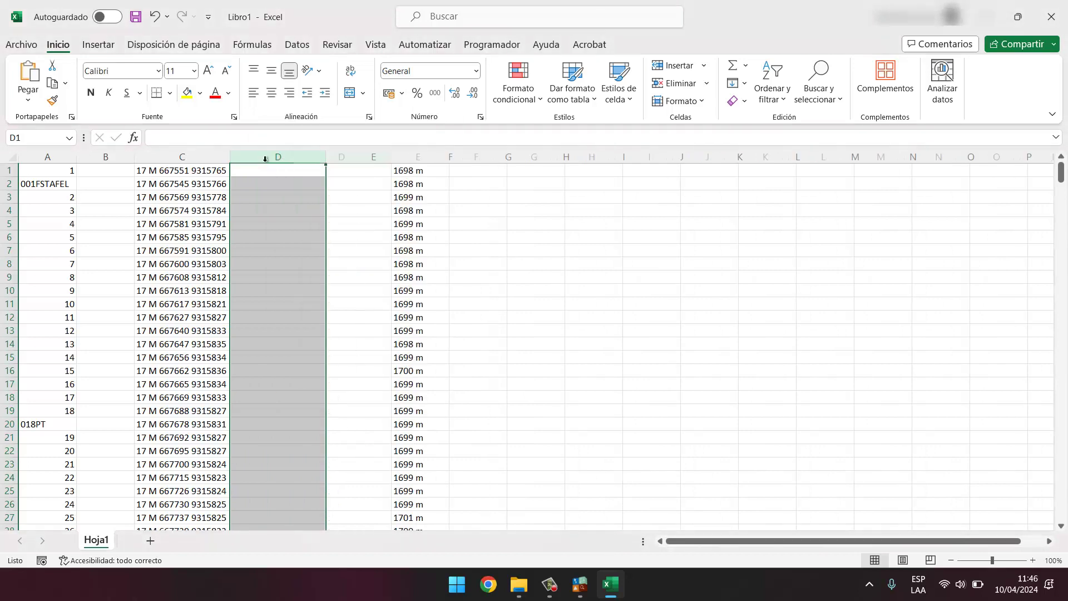
right_click(267, 157)
left_click(297, 280)
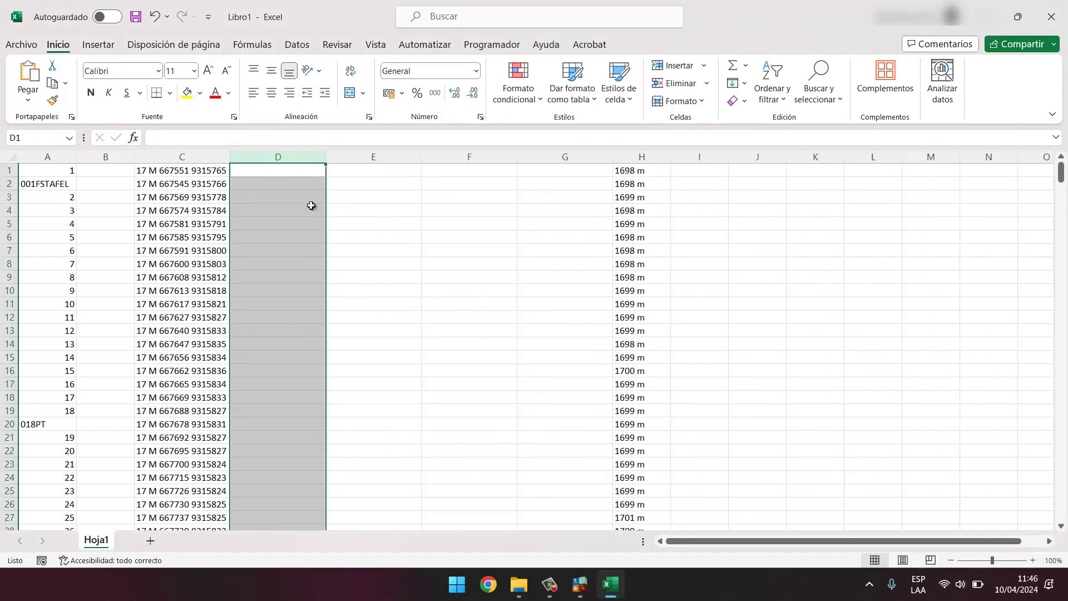
left_click(187, 158)
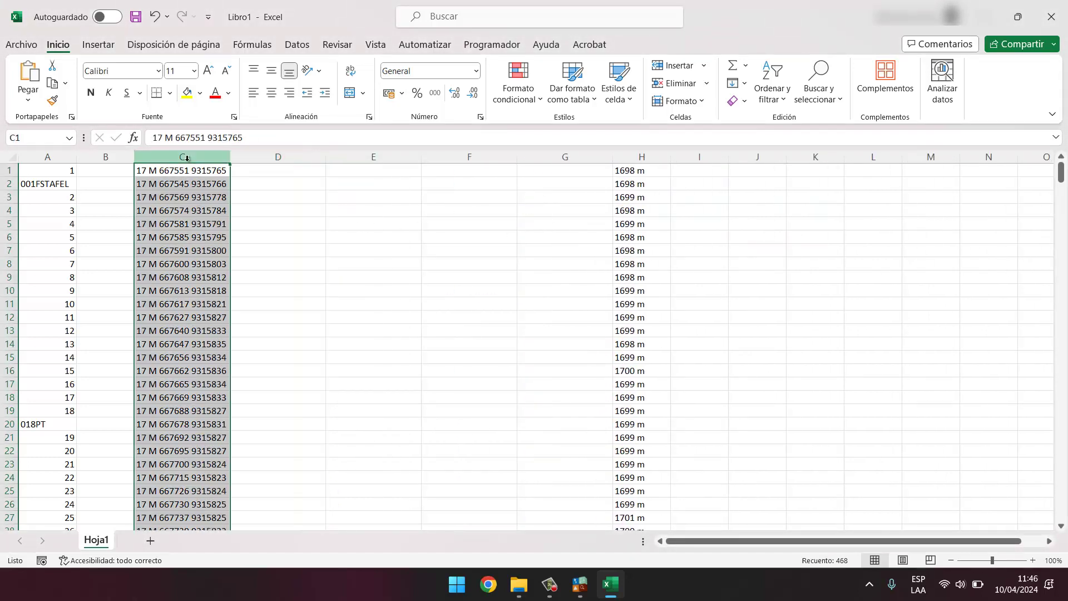
Step: Split column C into separate columns with Text to Columns using fixed width
left_click(297, 45)
left_click(772, 92)
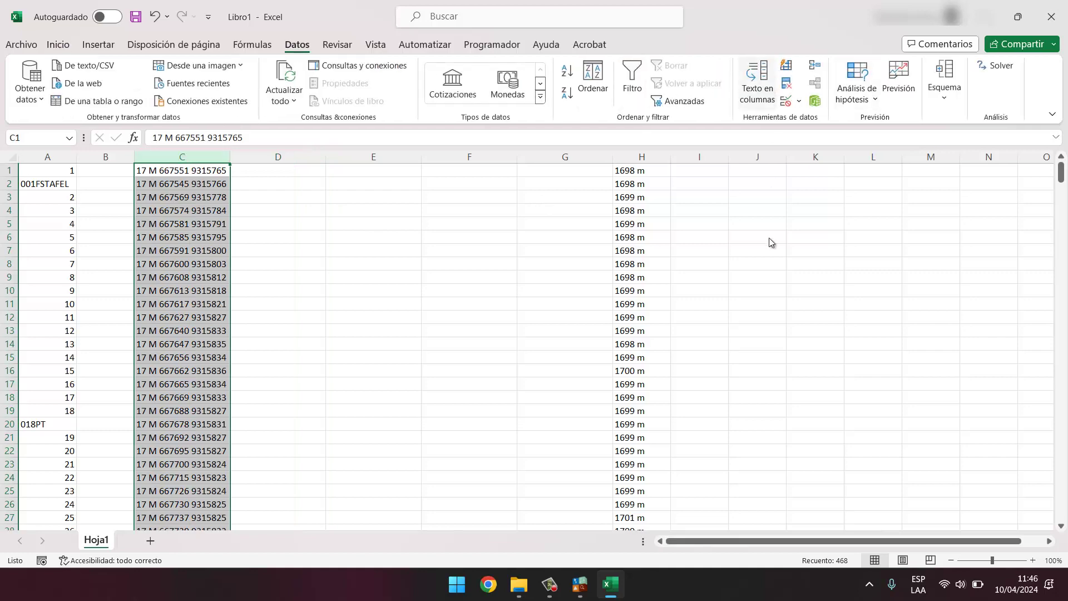
key("Return")
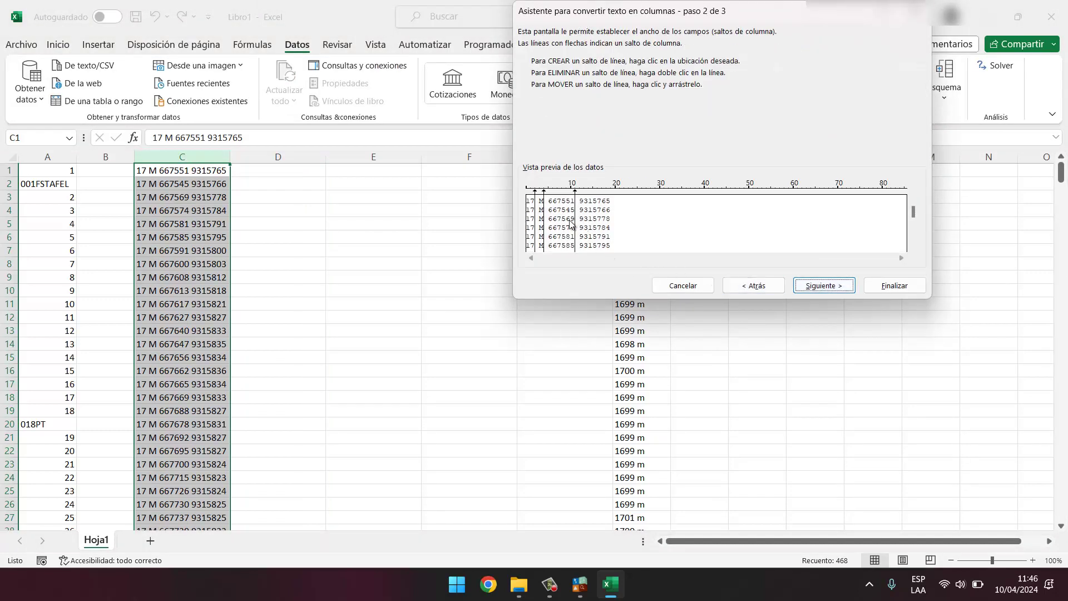
left_click(882, 286)
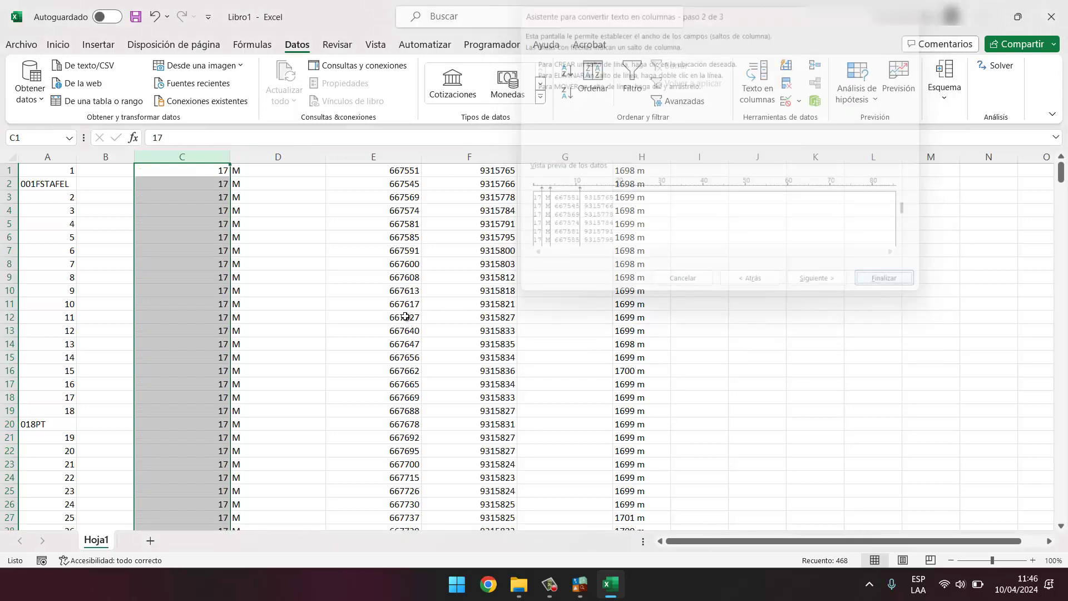
Step: Delete the empty column G and check the easting and northing in E1 and F1
left_click(291, 302)
right_click(568, 157)
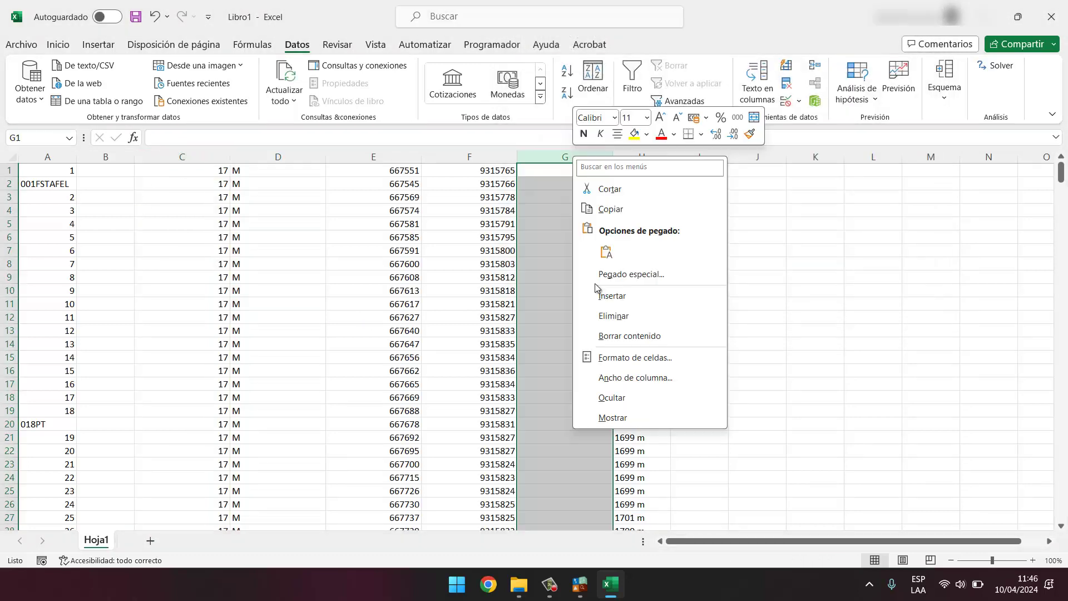
left_click(591, 313)
left_click(387, 168)
left_click(494, 175)
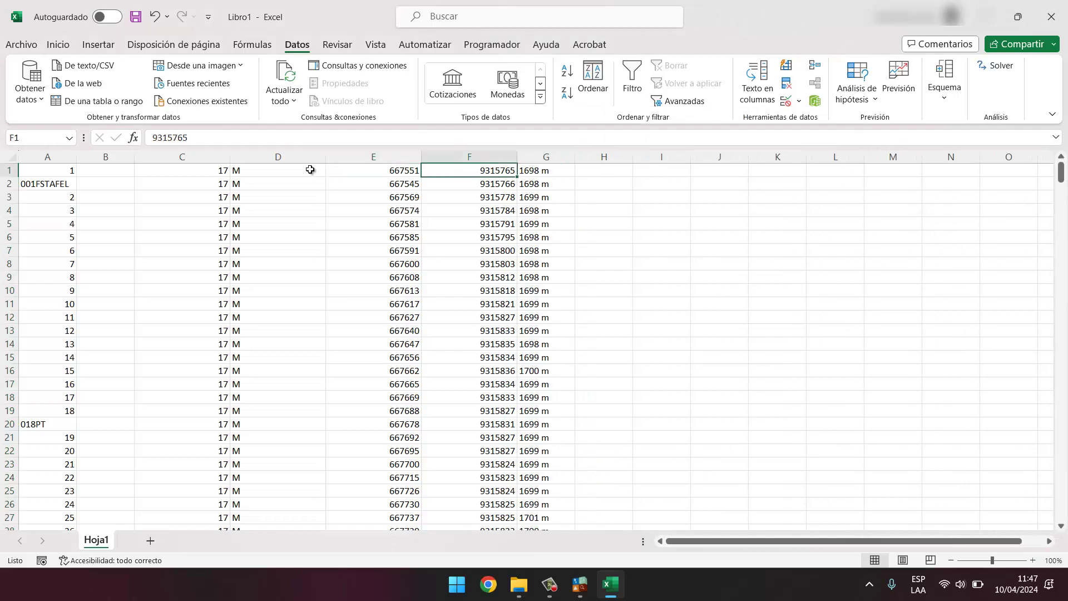
Step: Delete the zone columns C:D and empty column B, leaving easting, northing and elevation
left_click(290, 158)
left_click_drag(290, 159, 175, 159)
right_click(175, 159)
left_click(209, 315)
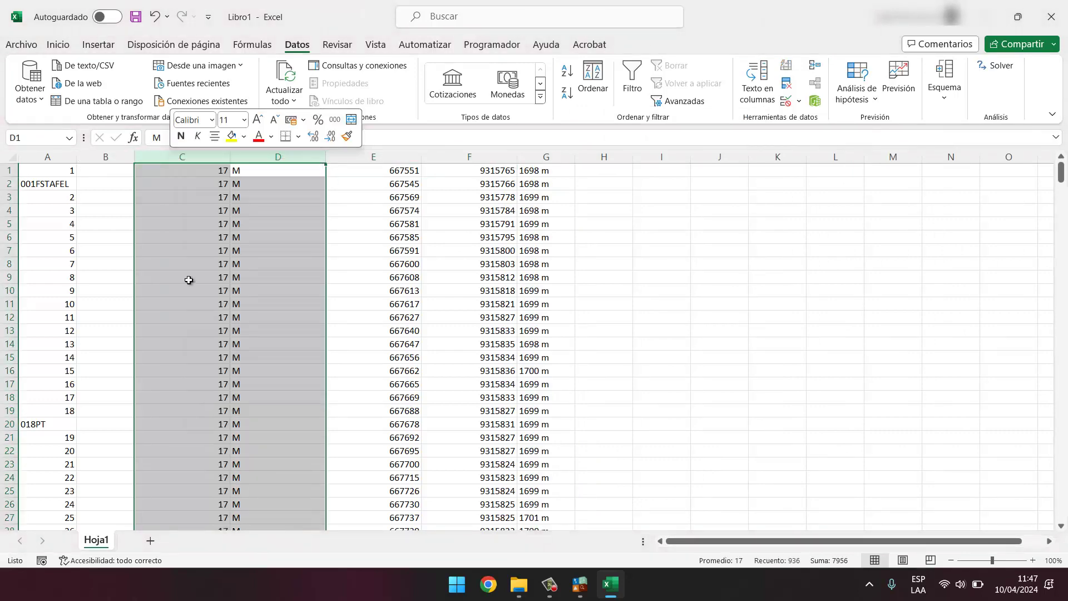
left_click(288, 172)
key("Down")
key("Down")
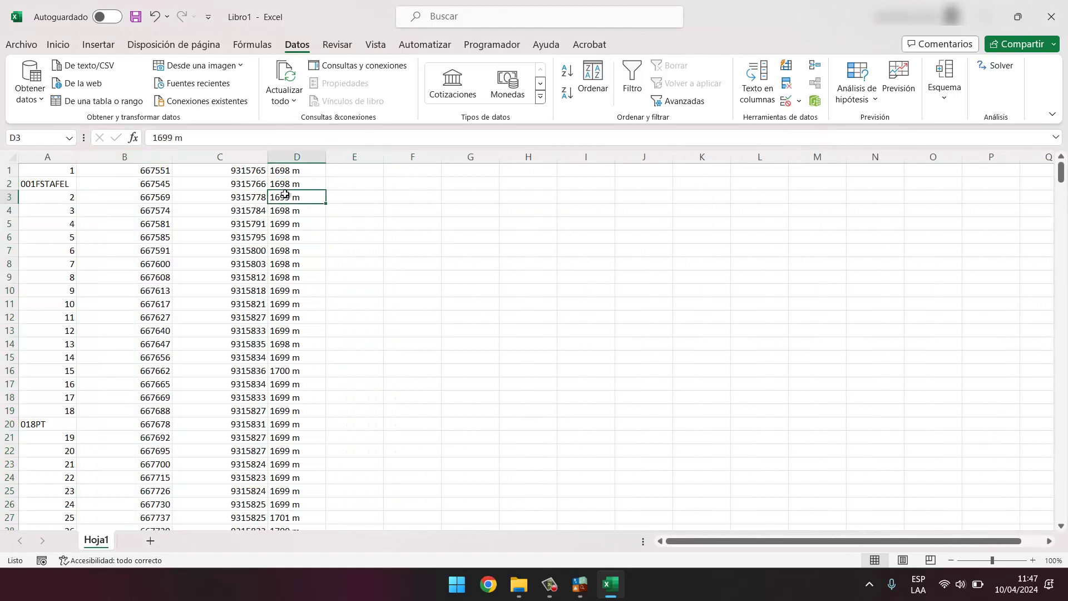
key("Down")
key("Down")
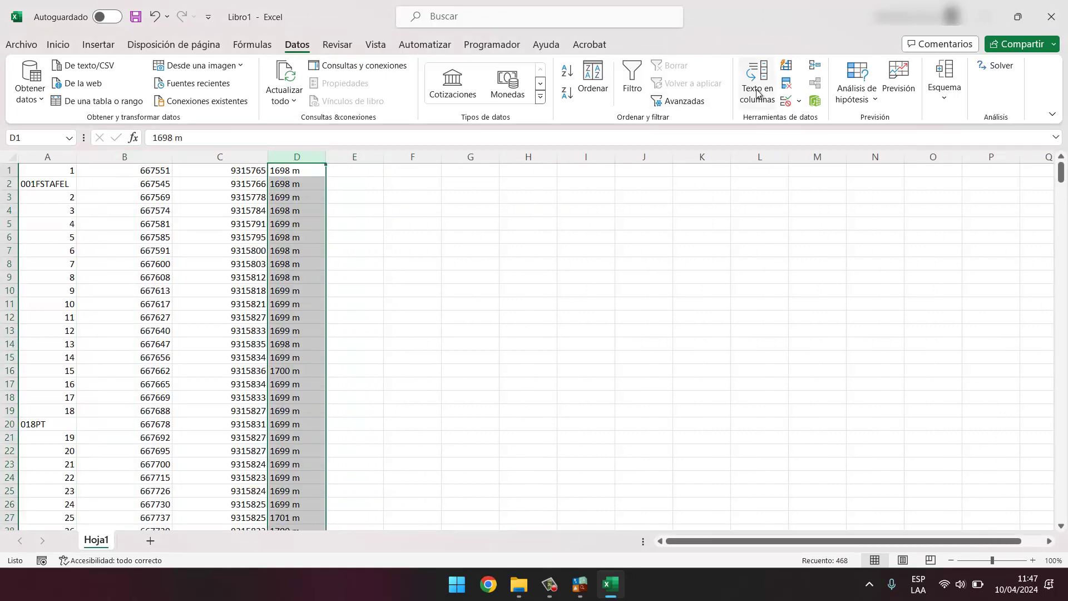
left_click(757, 81)
left_click(806, 288)
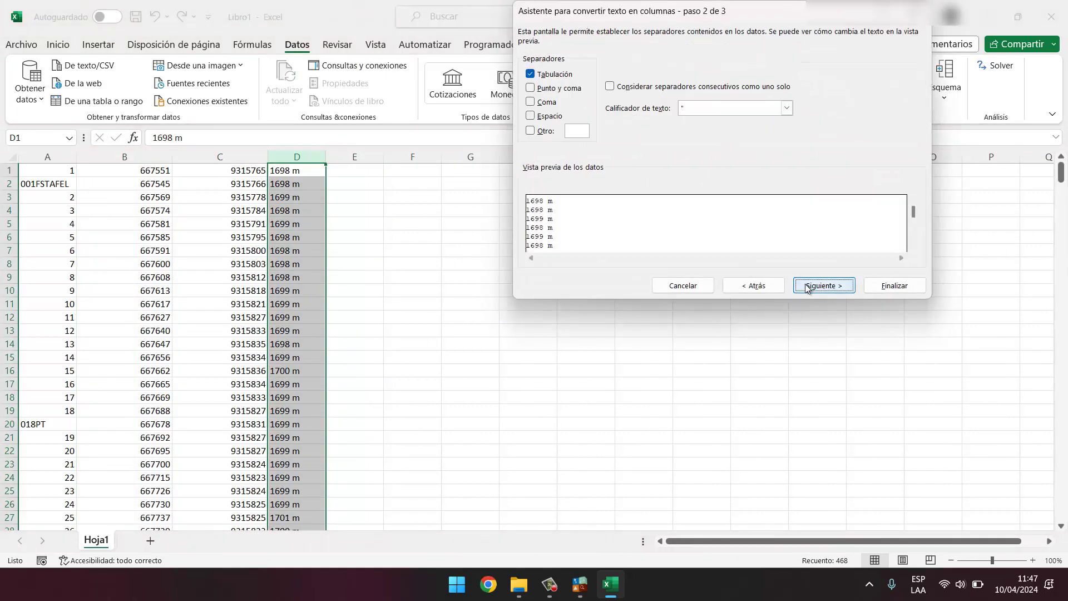
left_click(779, 286)
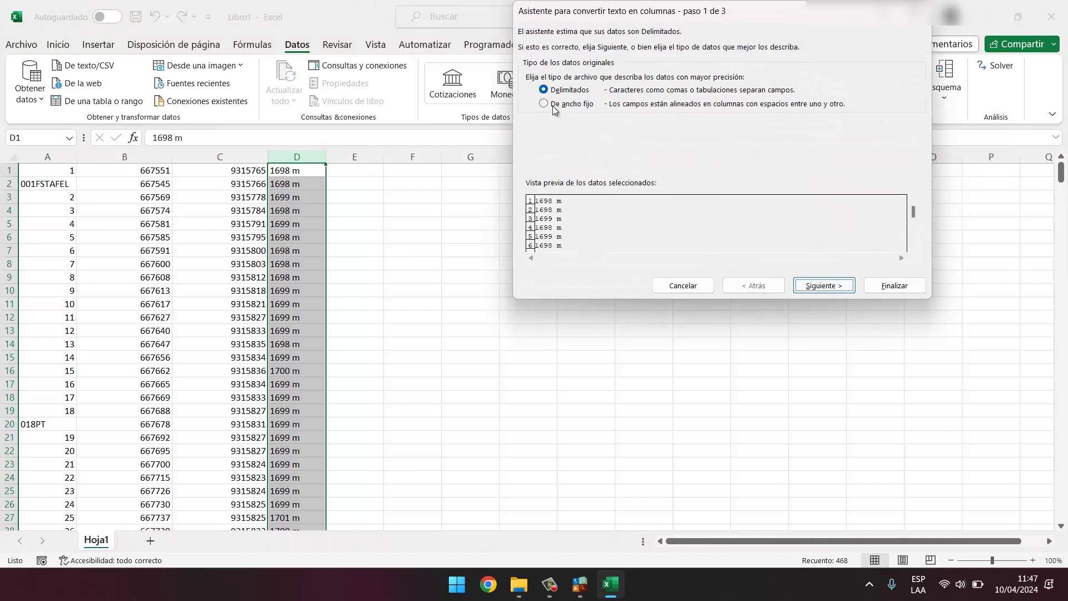
left_click(822, 283)
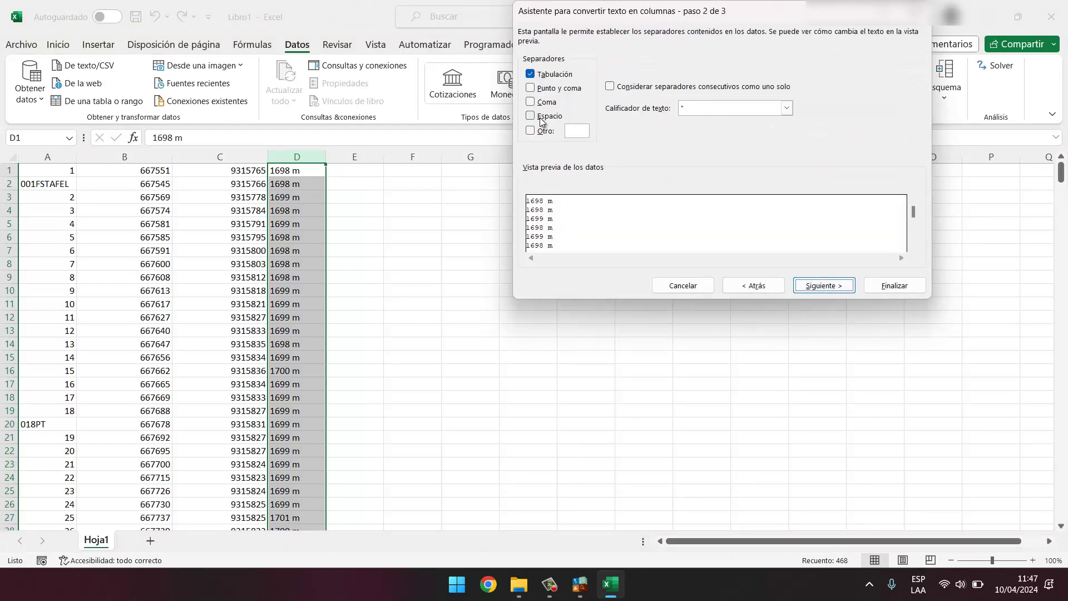
left_click(534, 118)
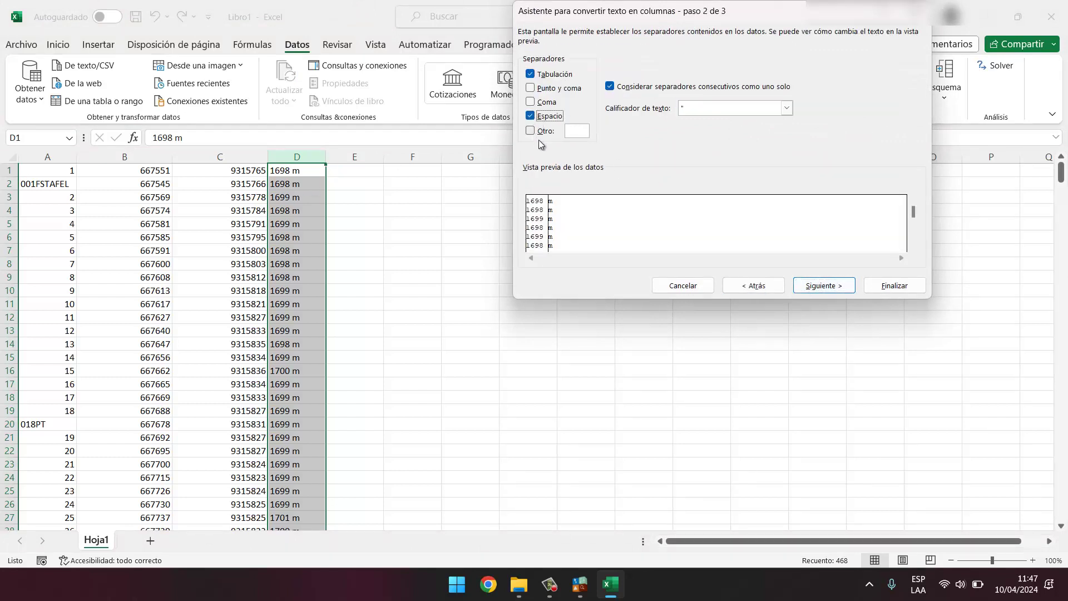
left_click(891, 285)
left_click(528, 304)
right_click(370, 161)
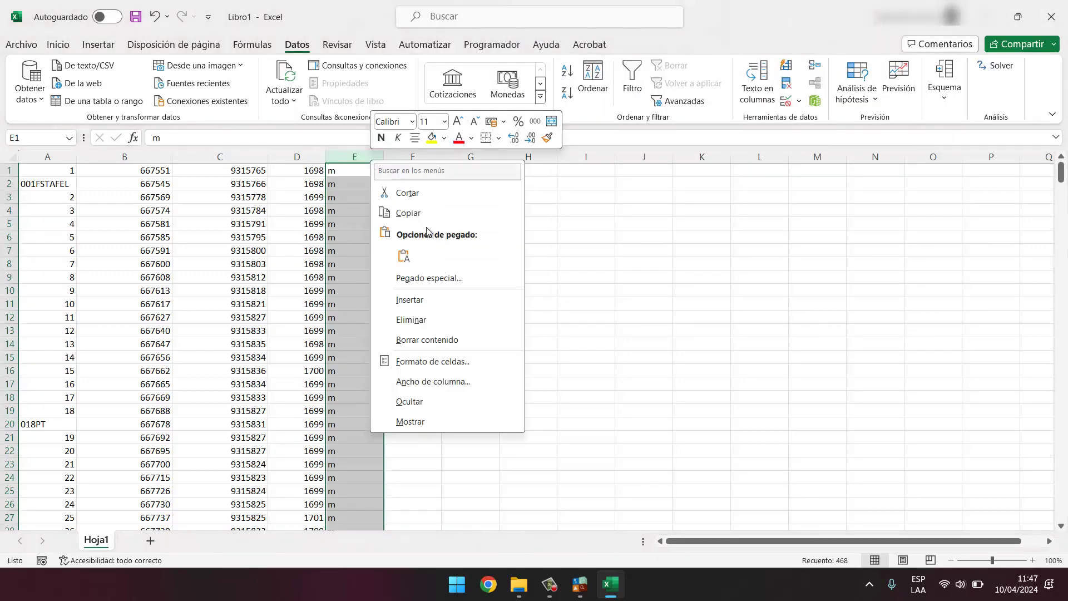
left_click(431, 317)
left_click(461, 410)
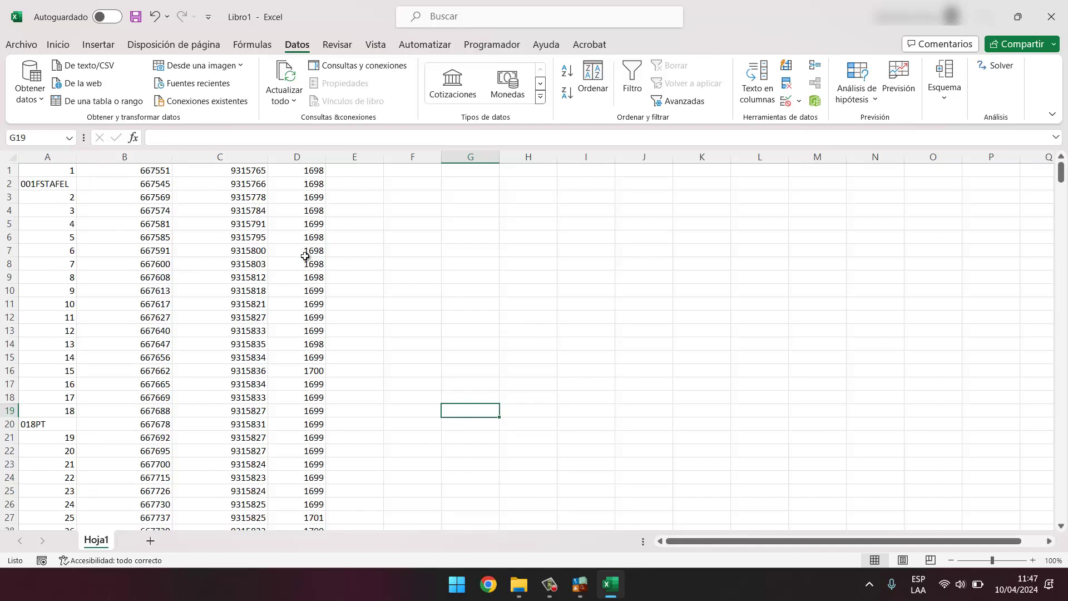
left_click(354, 186)
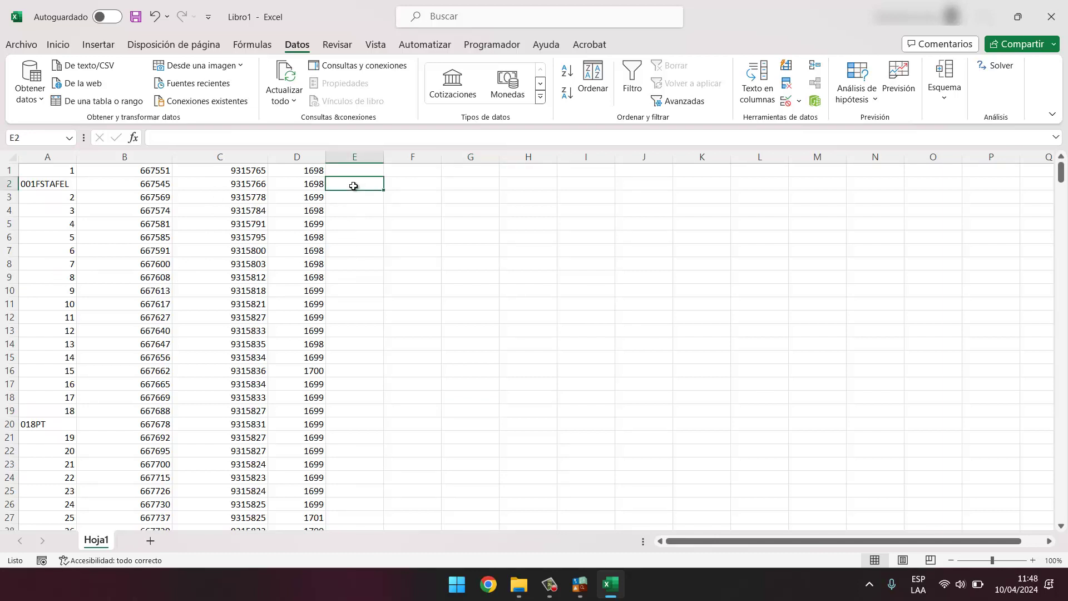
Step: Enter descriptions 'Fundo Sta feliciana' in E2 and 'pte' in E20
type("Fundo")
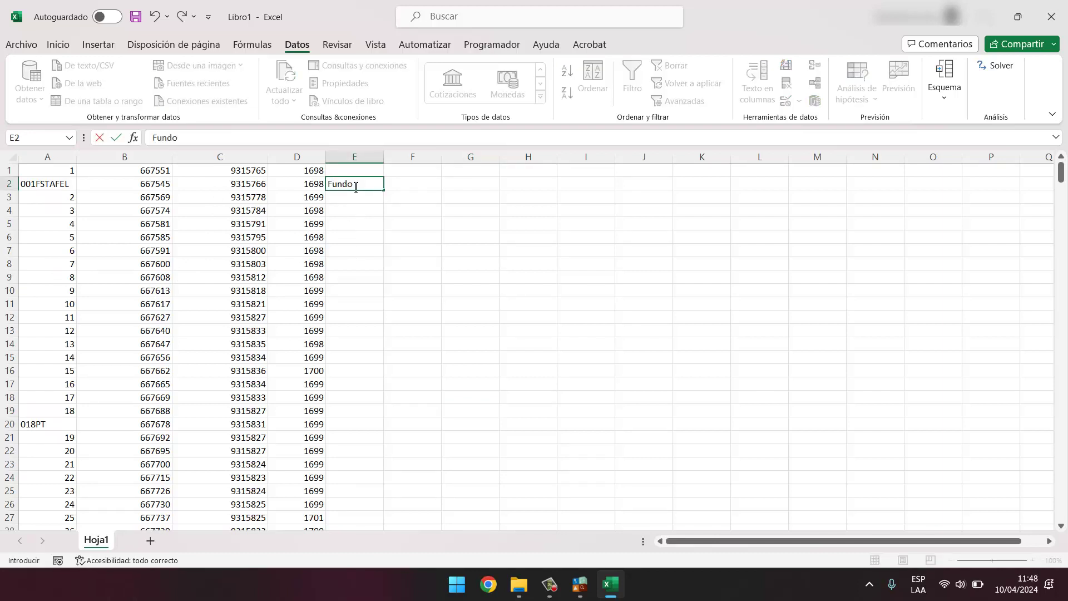
type(" Sta feliciana")
key("Return")
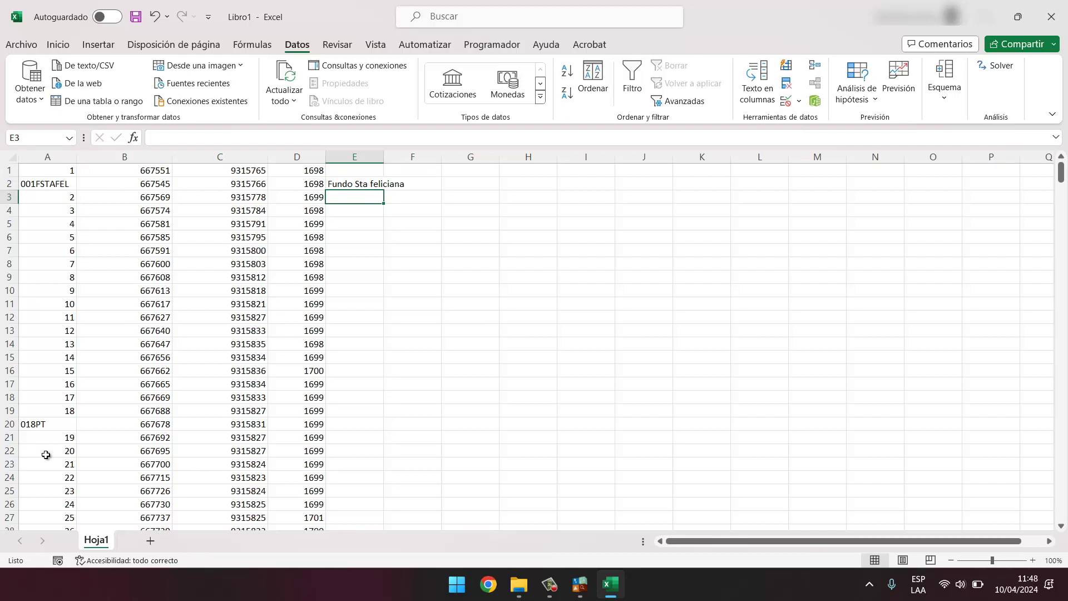
left_click(341, 424)
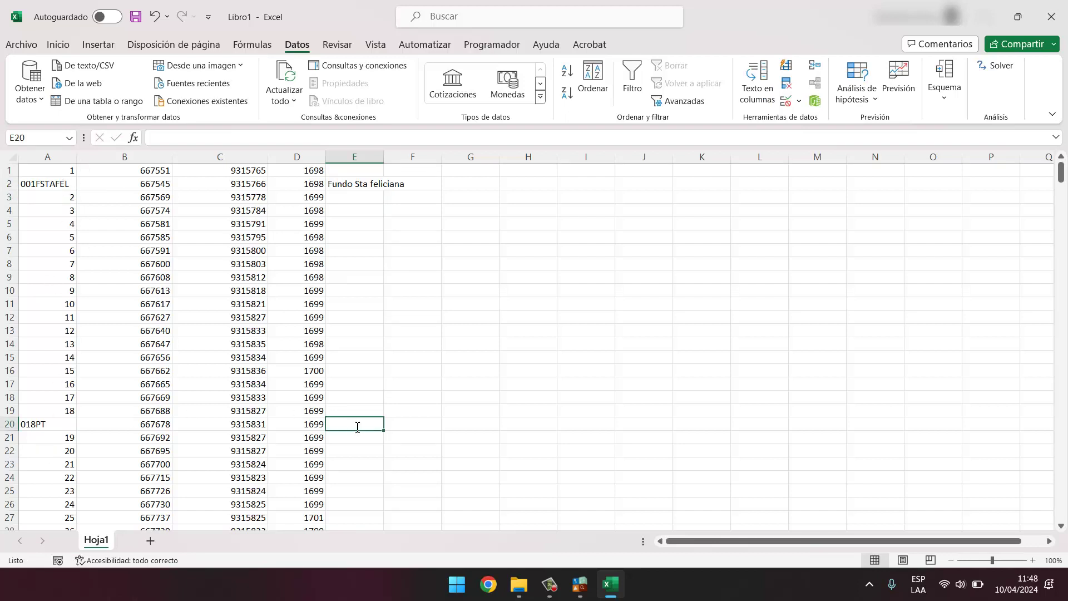
type("pte")
key("Return")
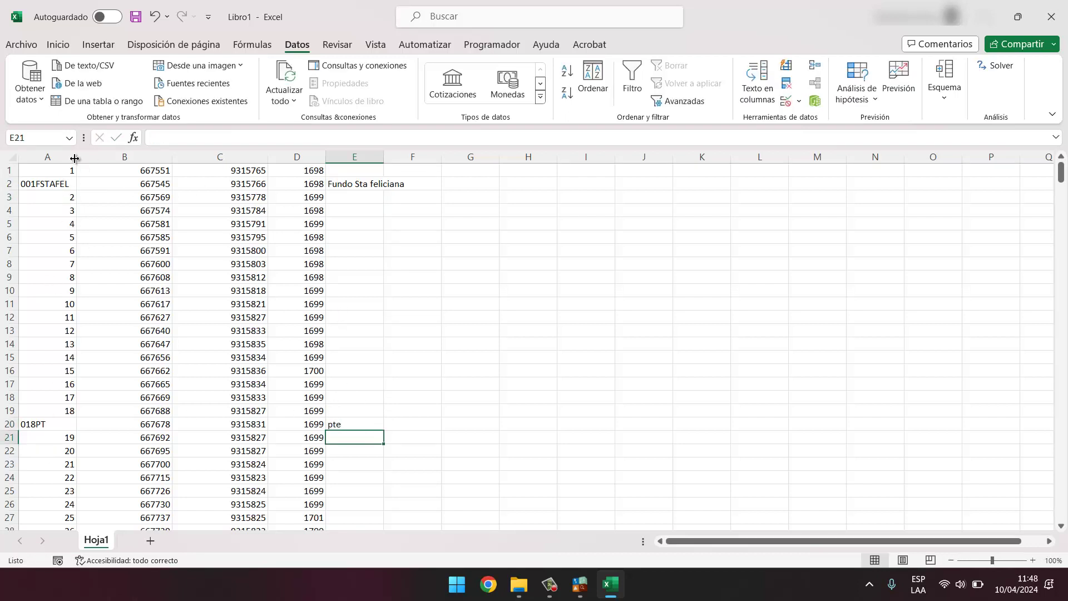
Step: Fill column A with sequential point numbers starting from 1
left_click(69, 169)
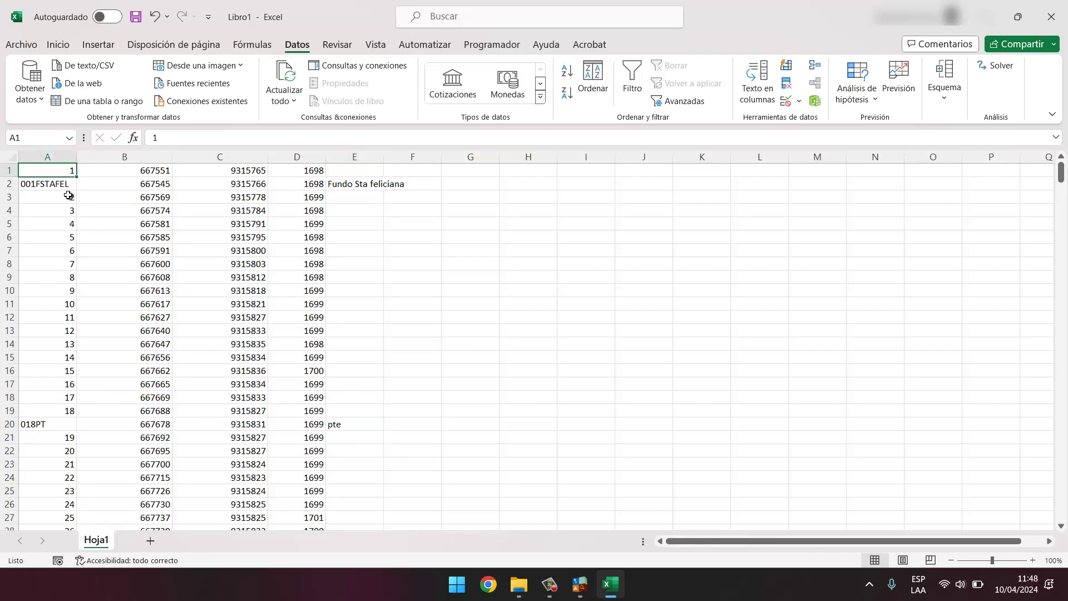
left_click(59, 212, "shift")
double_click(76, 217)
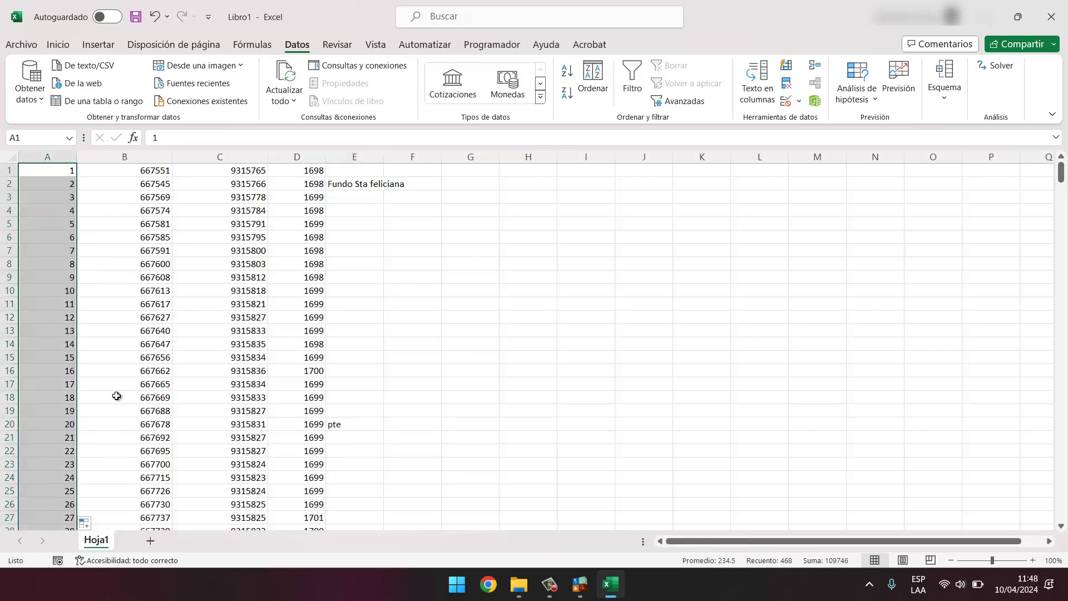
scroll(117, 395, "down", 20)
scroll(116, 396, "down", 20)
scroll(116, 396, "up", 20)
scroll(111, 362, "up", 20)
left_click(371, 237)
left_click(388, 294)
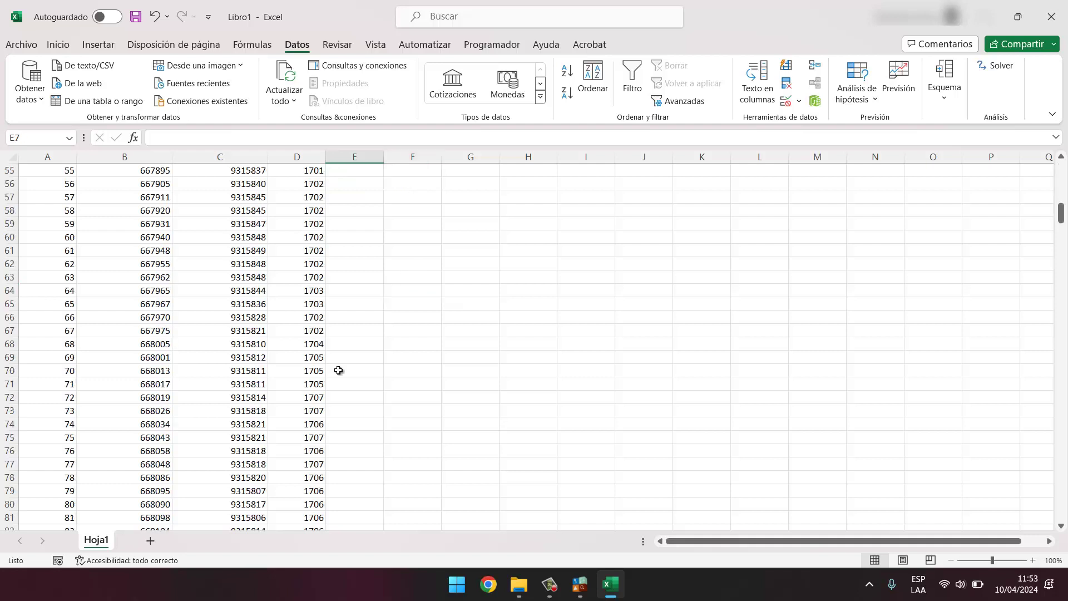
scroll(341, 369, "up", 18)
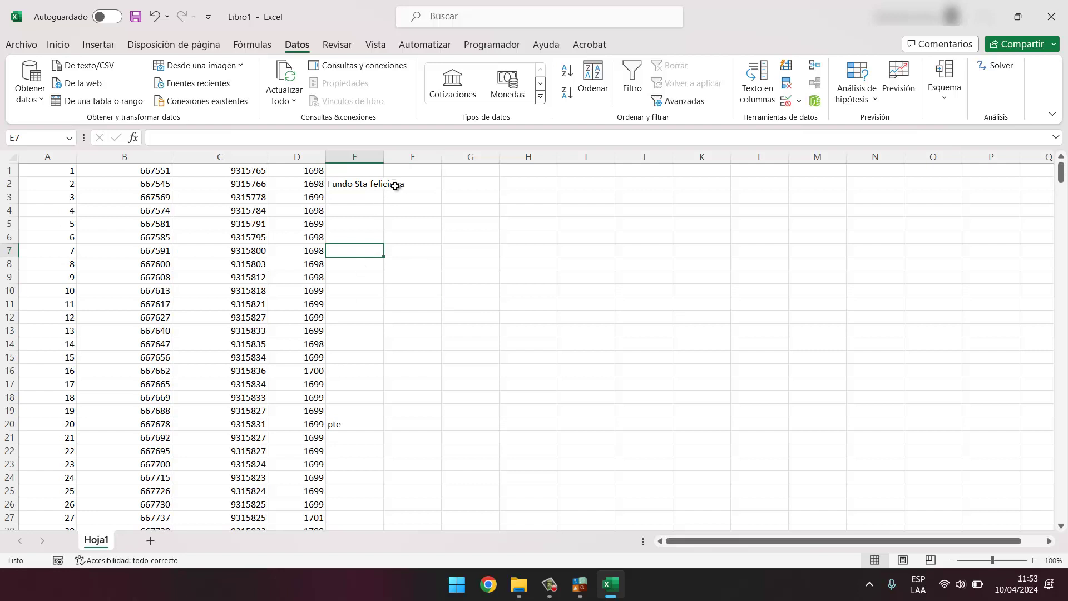
Step: Start a CONCATENAR formula in F1 joining A1 and B1 with commas
left_click(415, 167)
type("=conca")
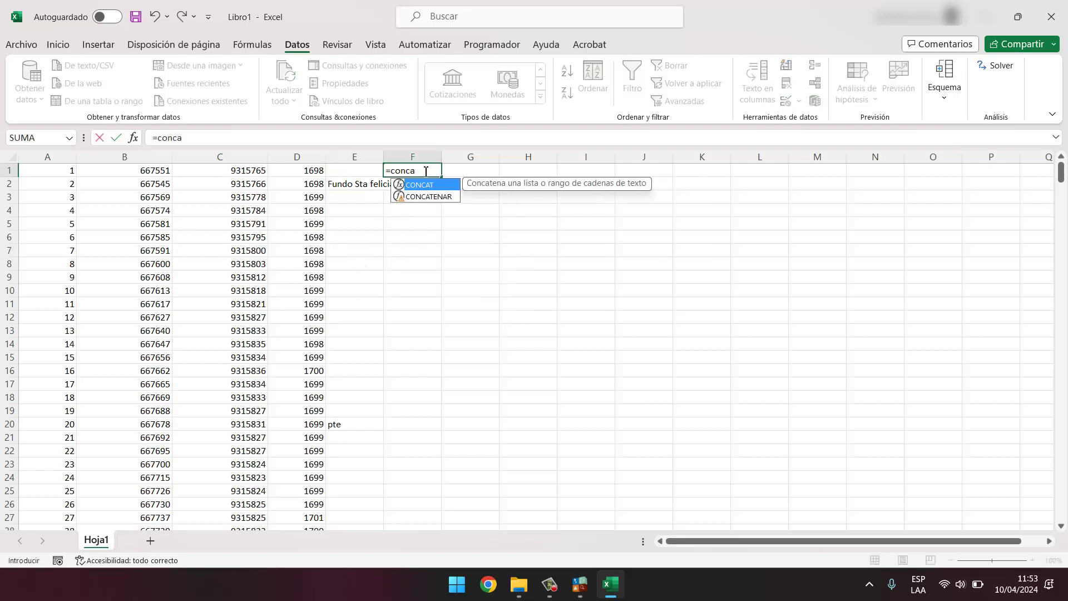
key("Down")
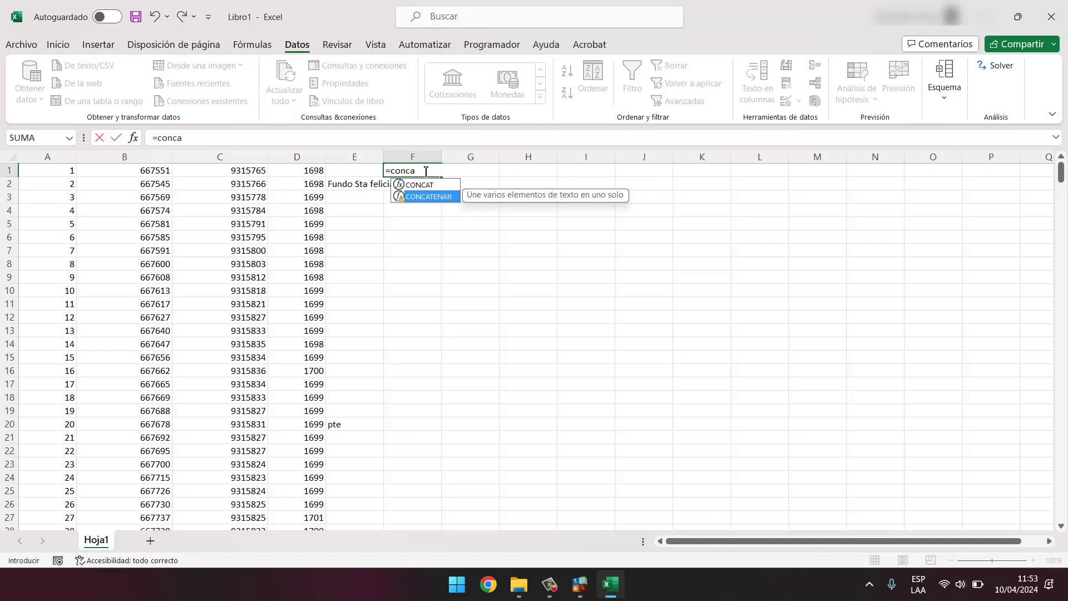
key("Tab")
left_click(47, 171)
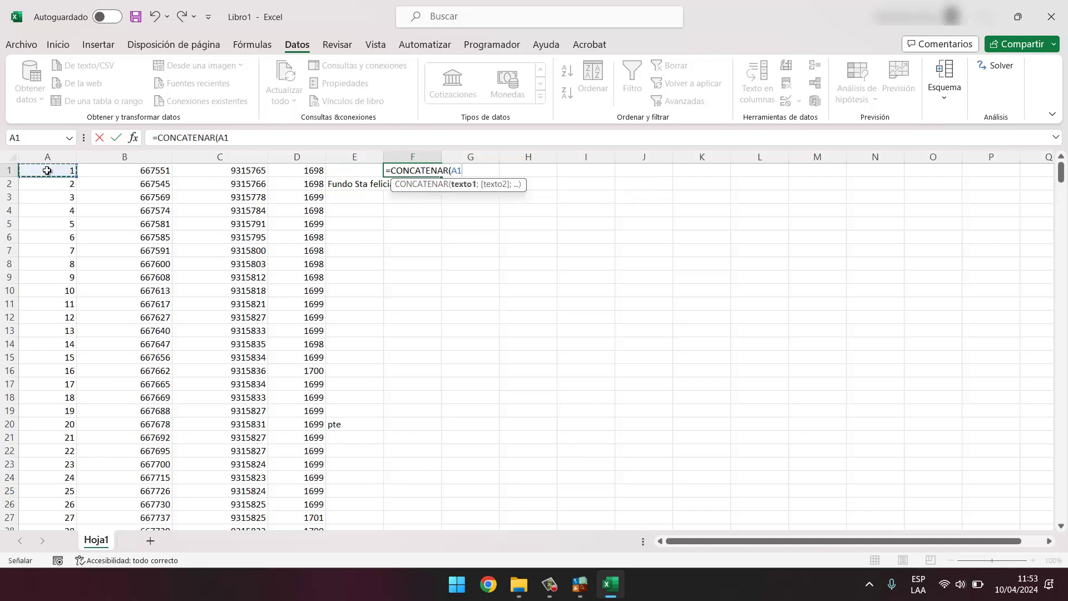
type(";\",\"")
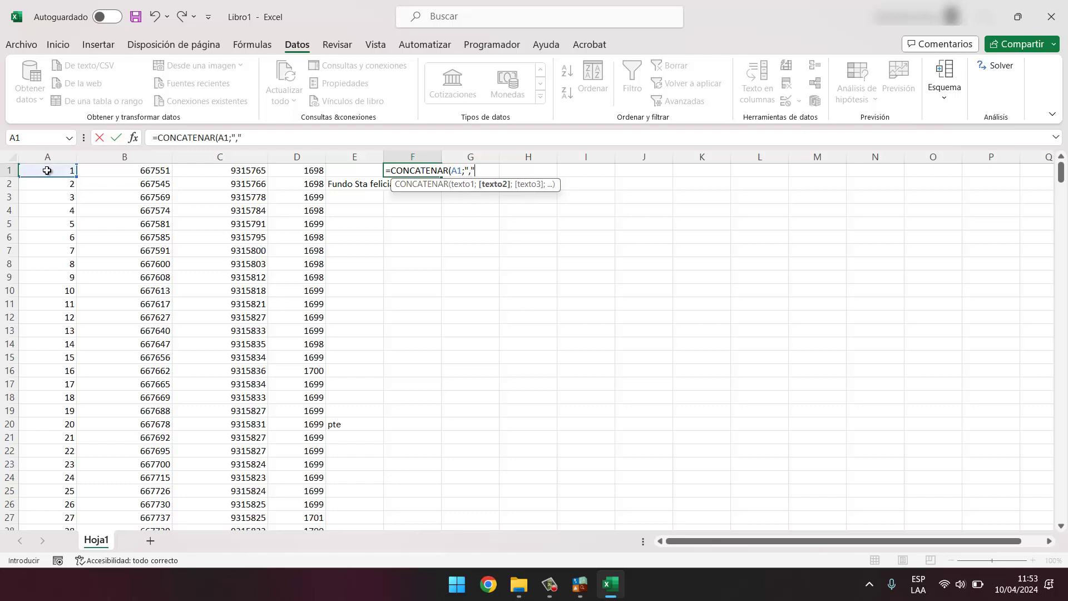
type(";")
left_click(119, 171)
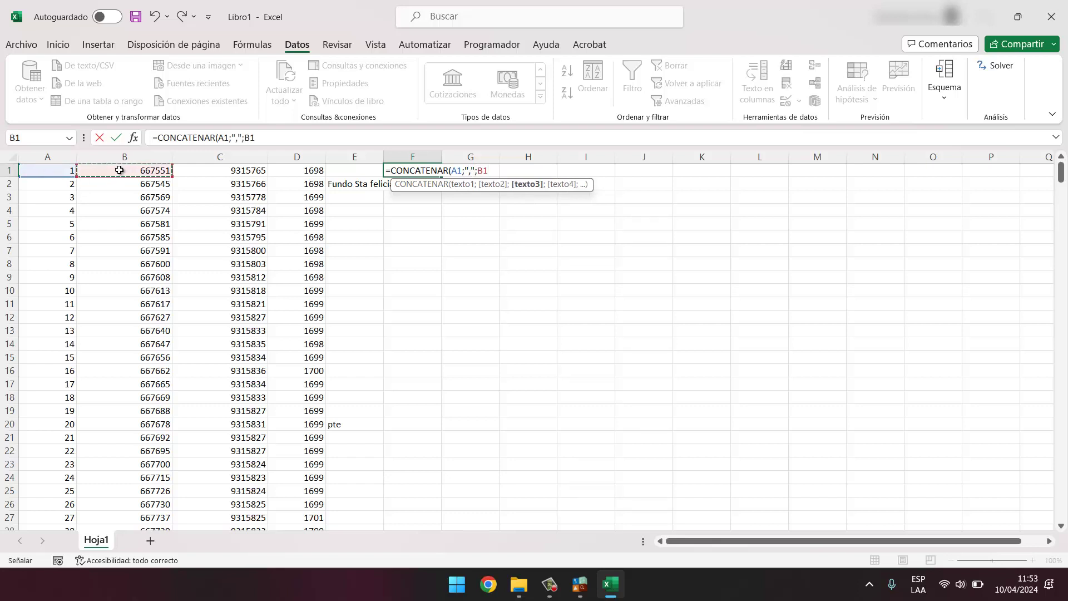
type(";B1")
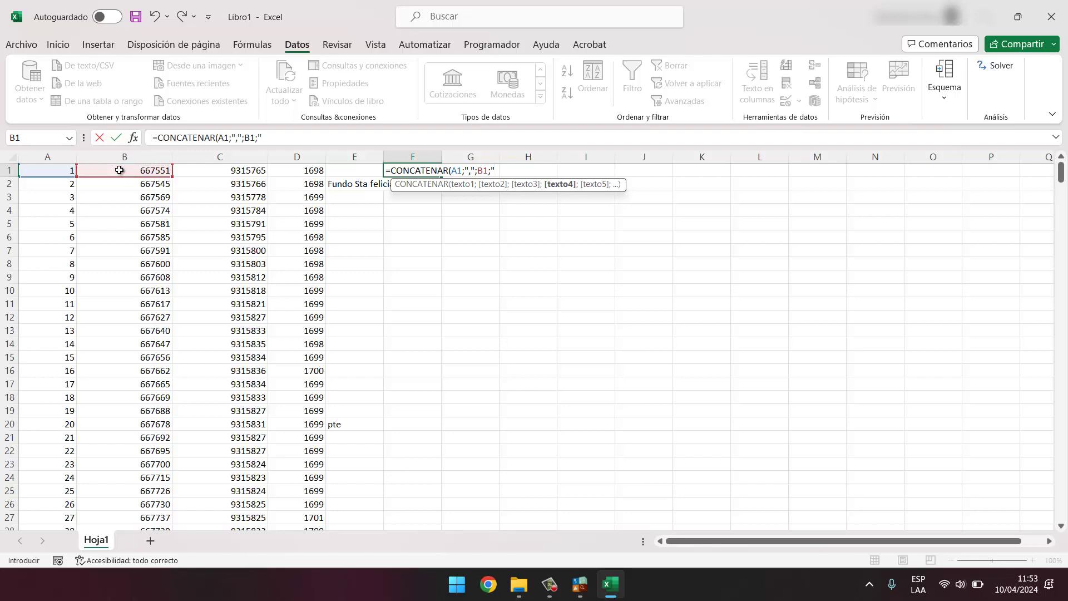
type(";")
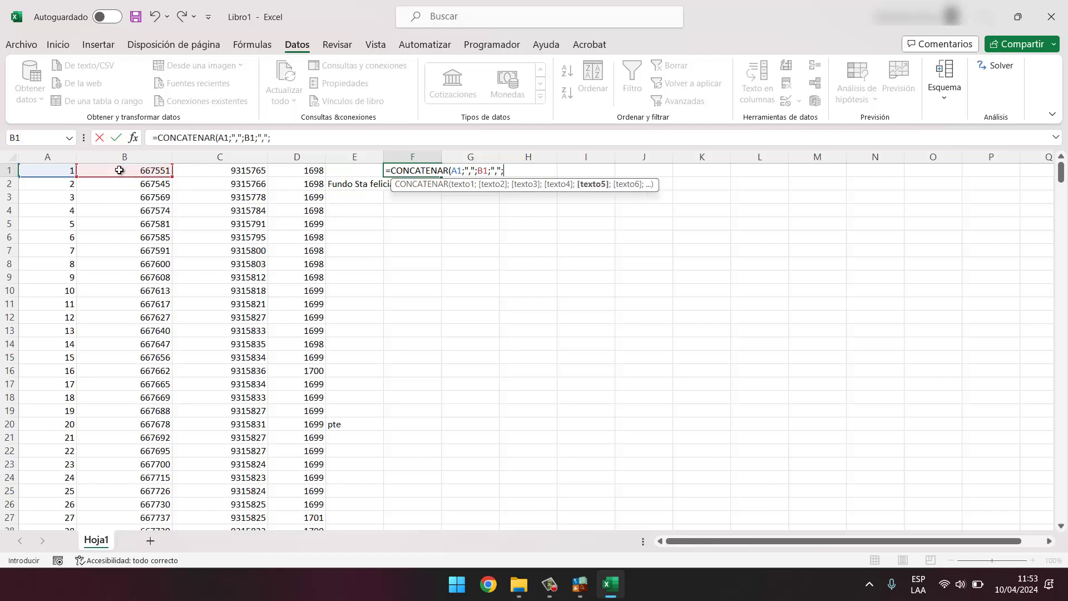
Step: Add C1, D1 and E1 to the formula, fill it down column F, and copy the results
left_click(217, 176)
type(";B1")
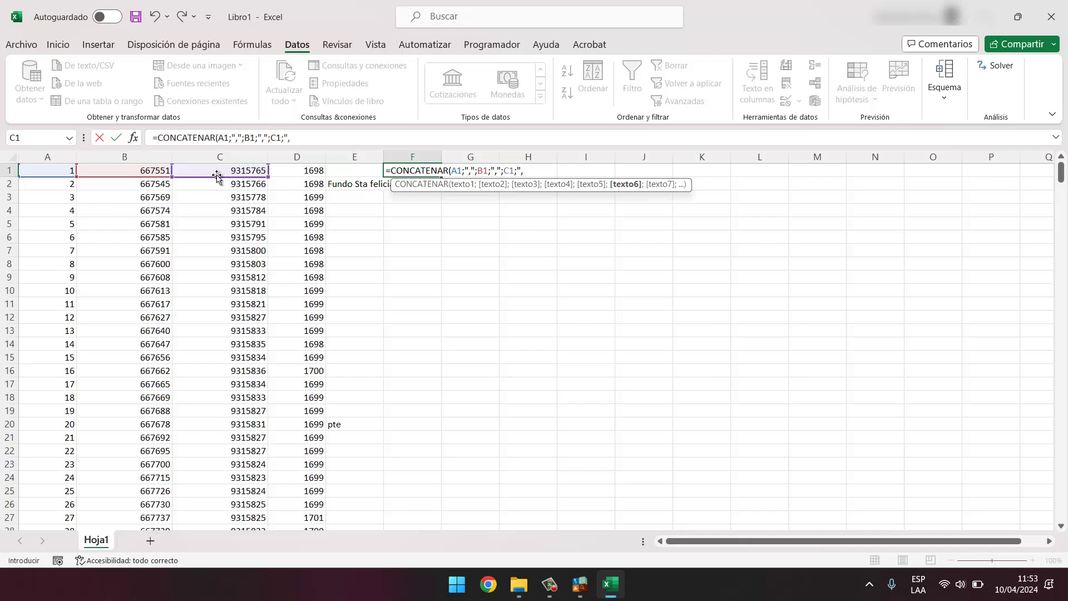
type(";")
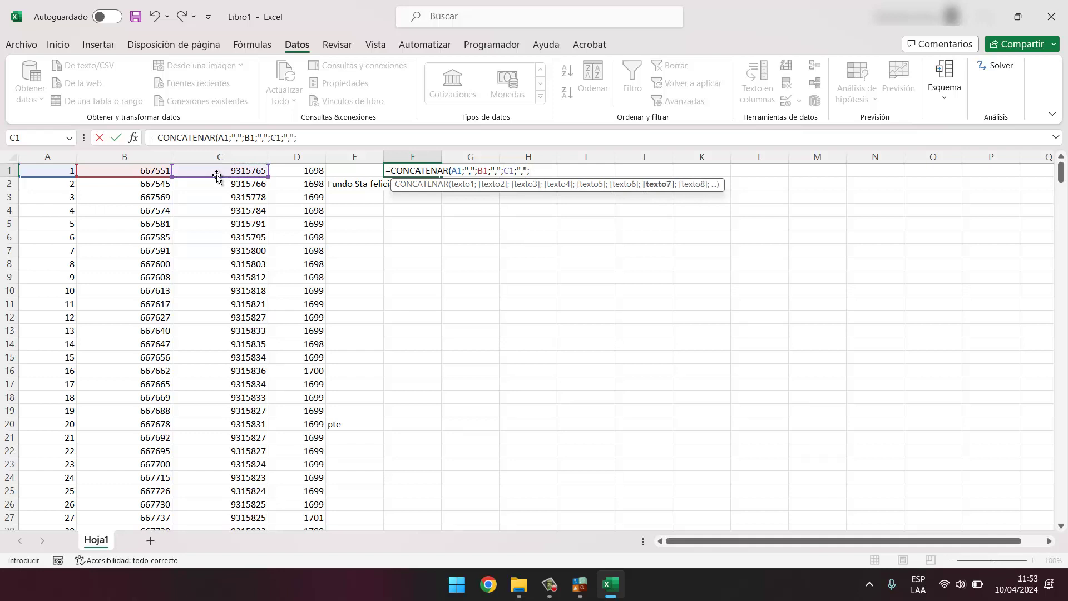
left_click(290, 172)
type(";B1")
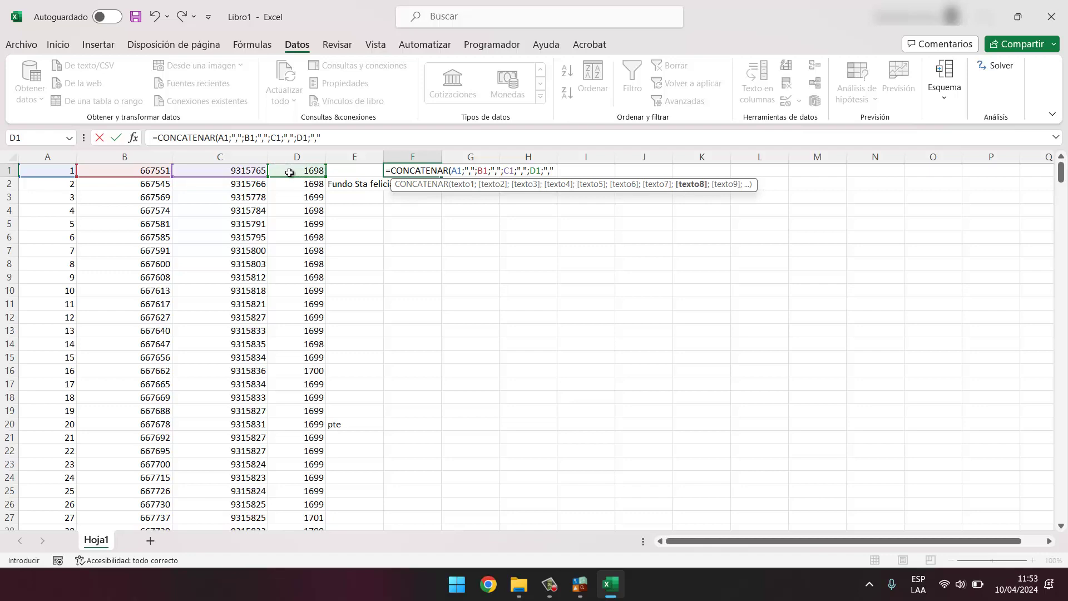
type(";")
left_click(356, 171)
key("Return")
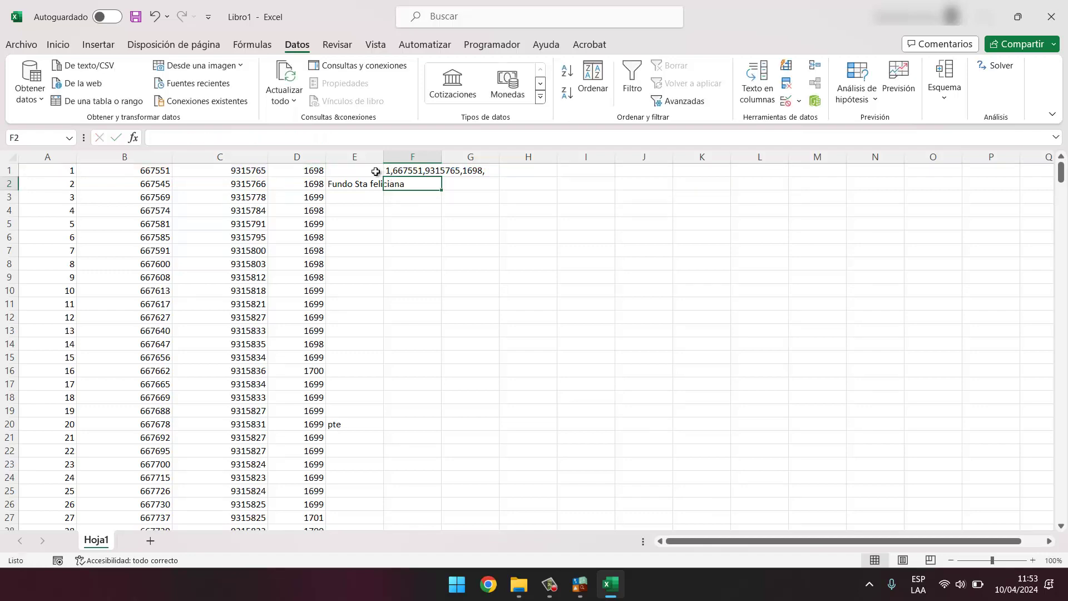
left_click(423, 172)
double_click(442, 177)
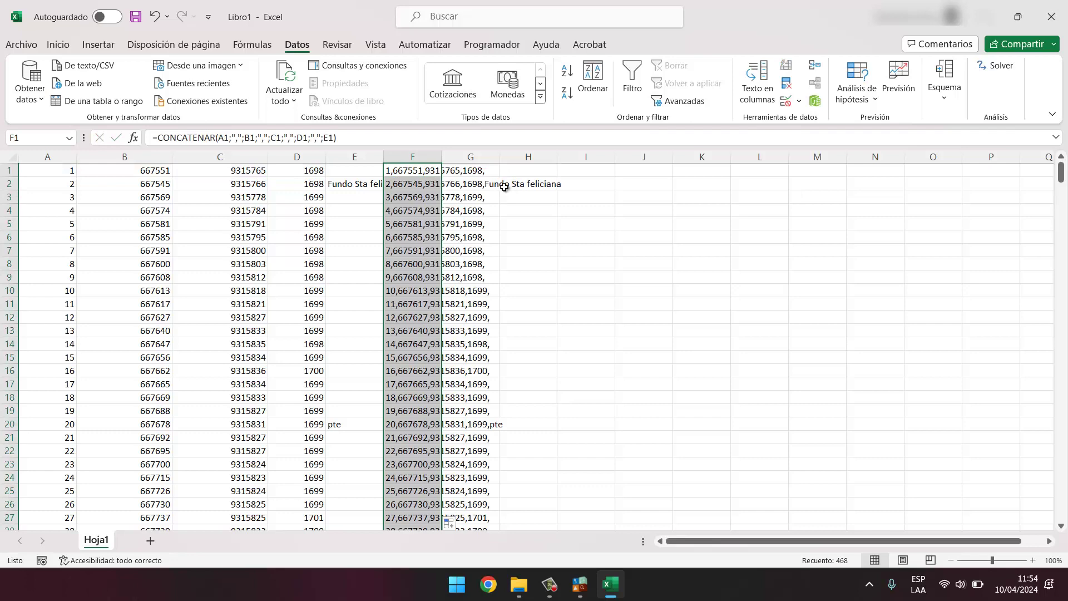
key("ctrl+c")
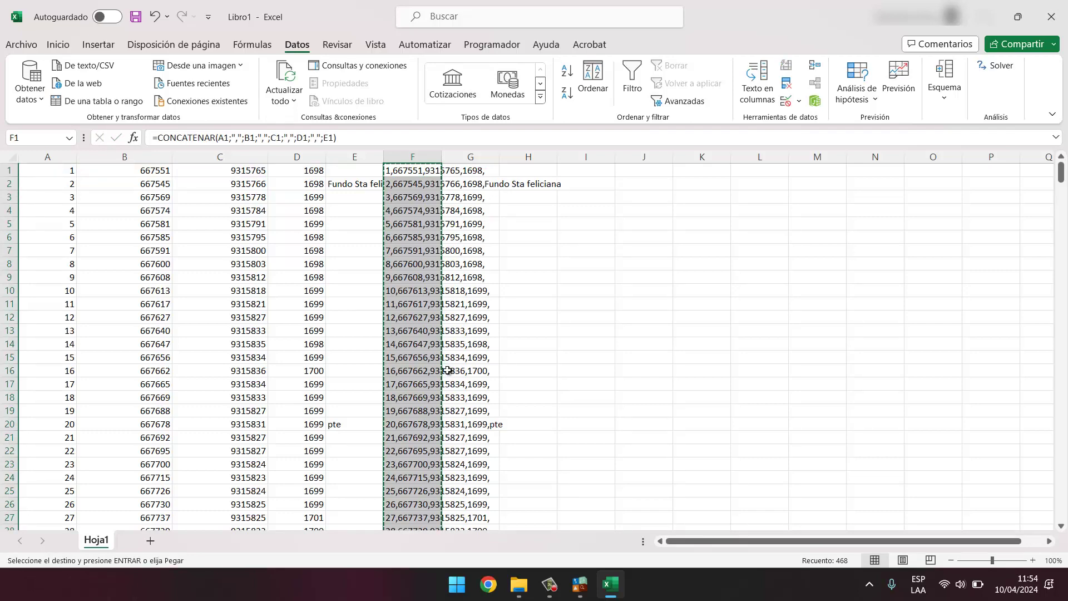
Step: Paste the joined point lines as values into a new blank workbook
key("ctrl+n")
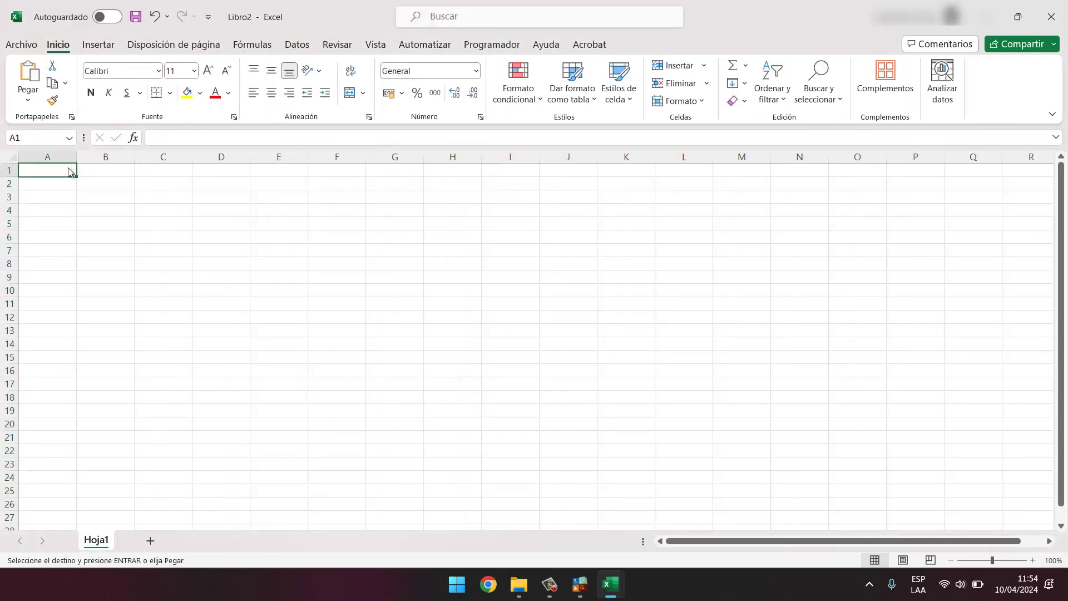
right_click(71, 172)
left_click(119, 239)
left_click(164, 289)
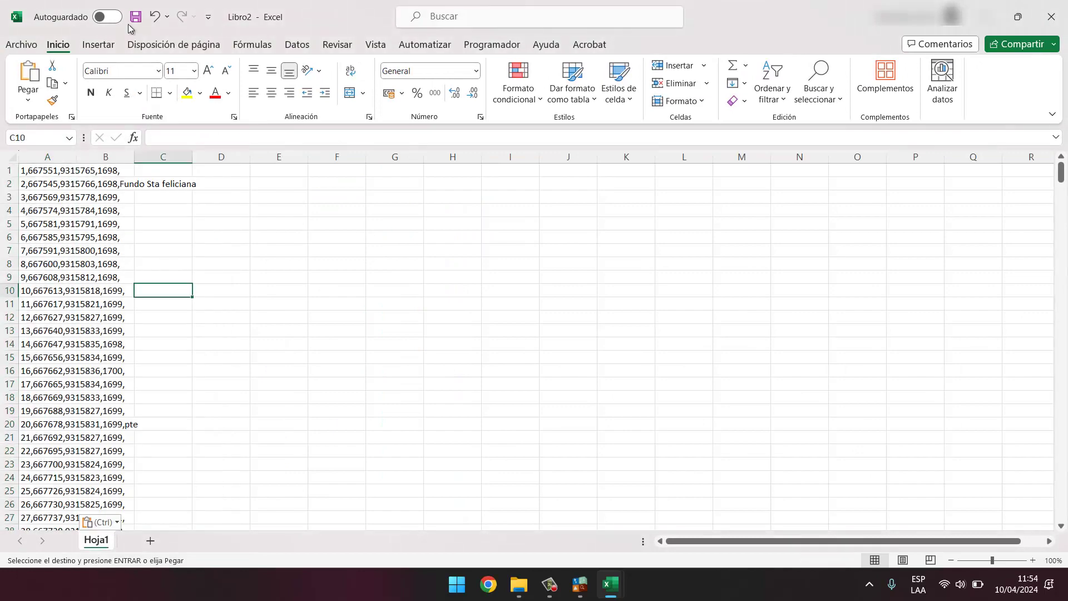
Step: Save the workbook as comma-delimited puntos.csv in the GPS folder and close it
left_click(21, 44)
left_click(57, 267)
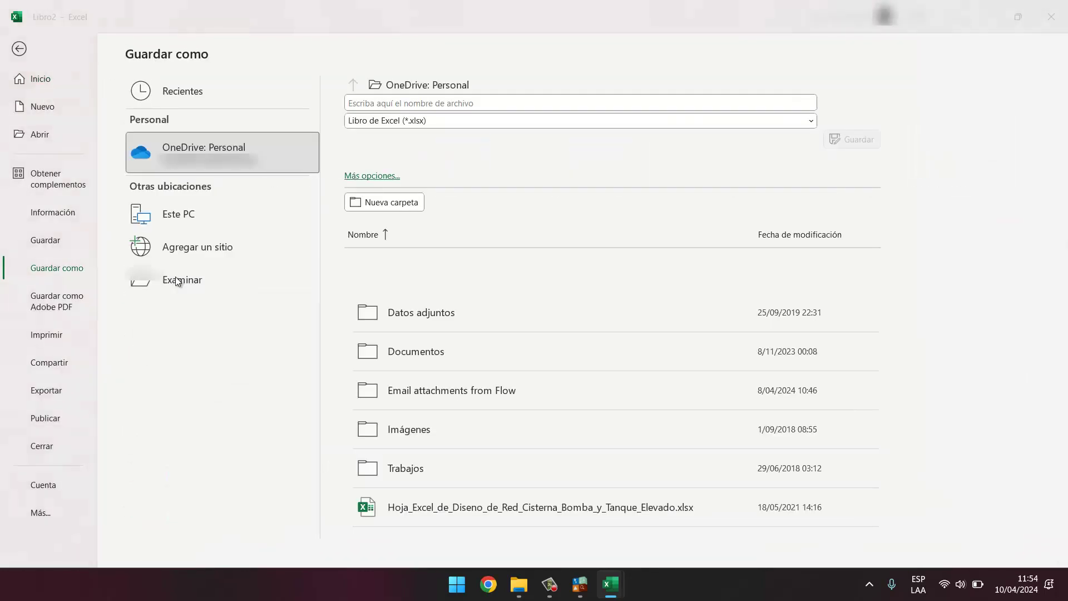
left_click(176, 276)
type("puntos")
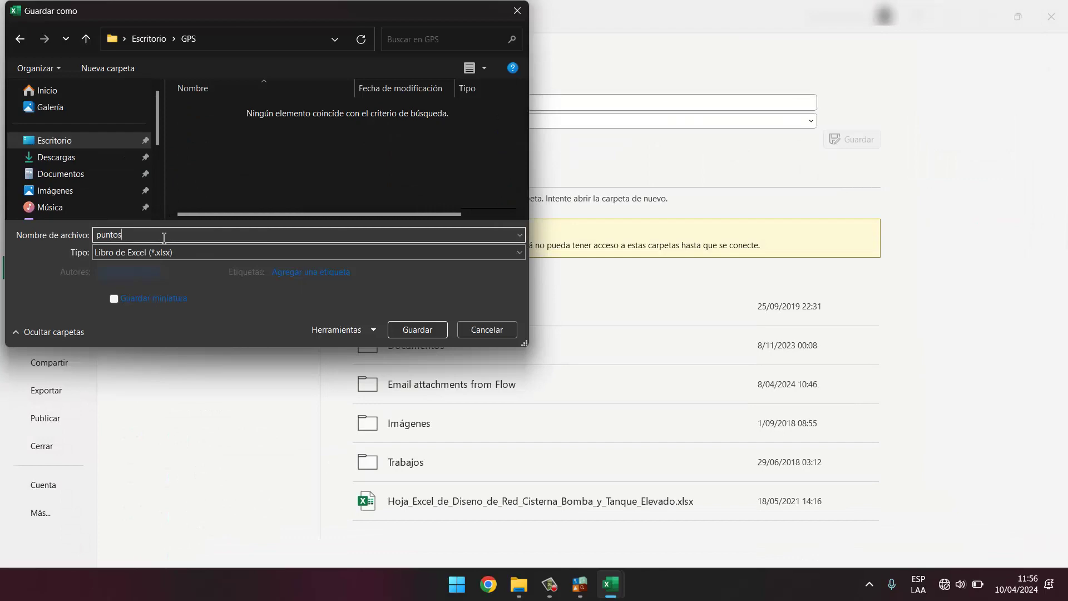
left_click(152, 251)
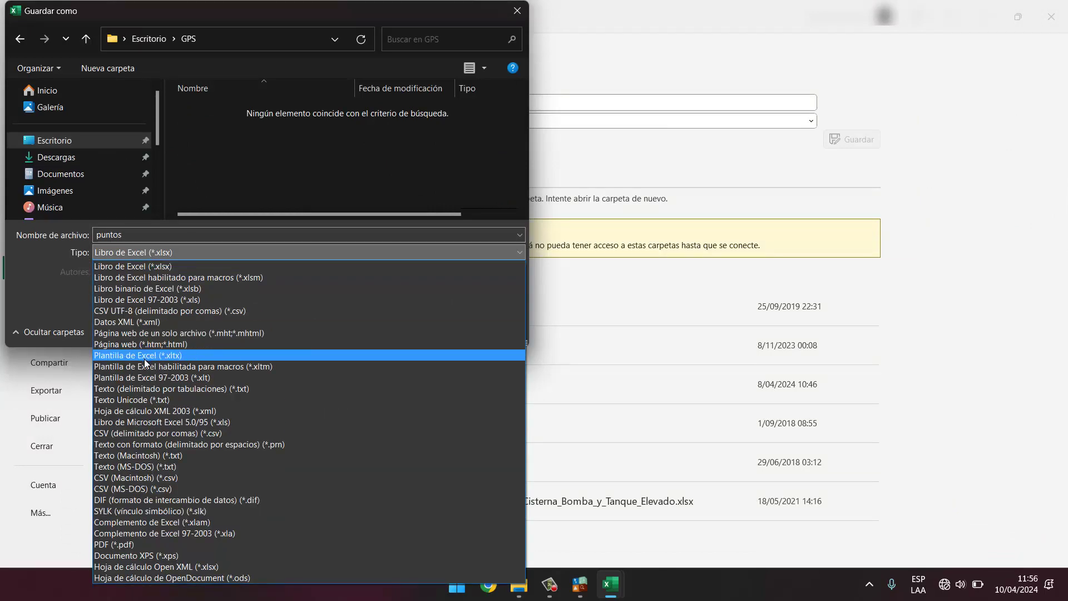
left_click(152, 435)
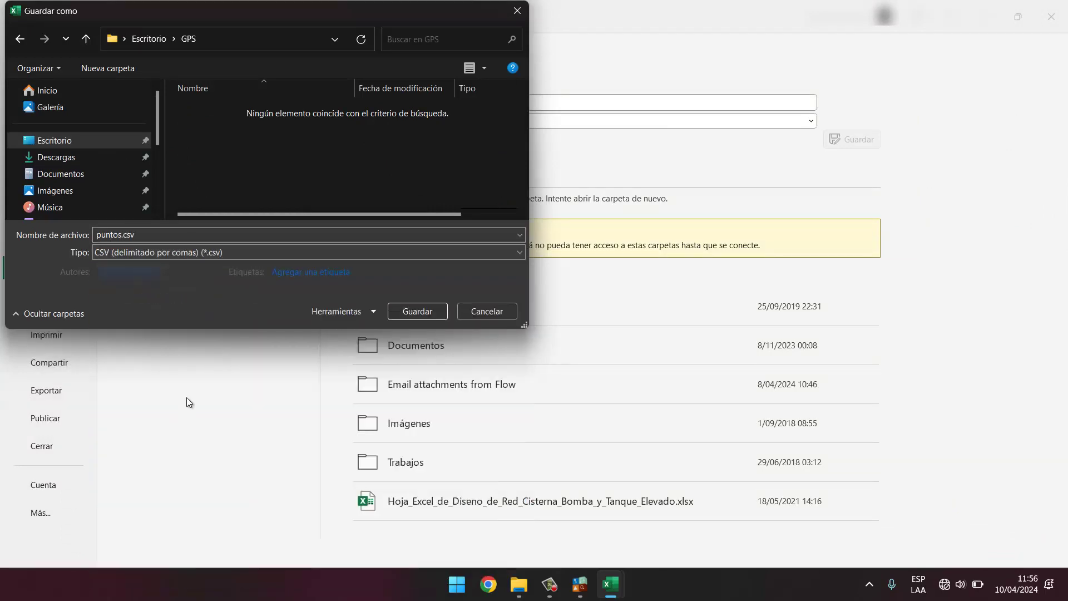
left_click(416, 311)
left_click(1051, 17)
mouse_move(579, 584)
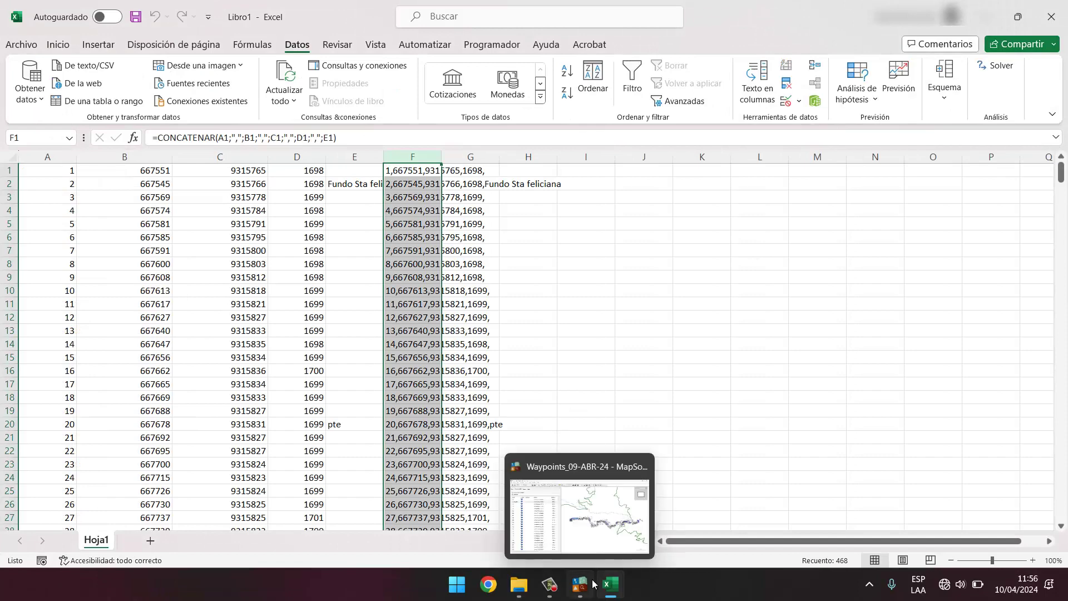
Step: Launch Civil 3D and load puntos.csv into Import Points using the PENZD (comma delimited) format
key("super")
type("civ")
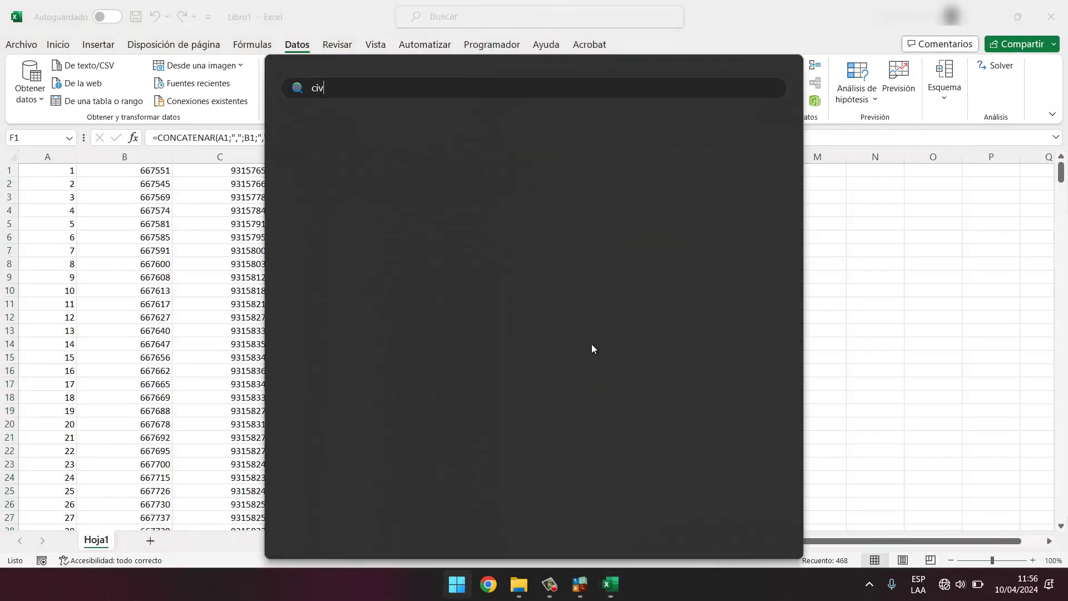
type("il")
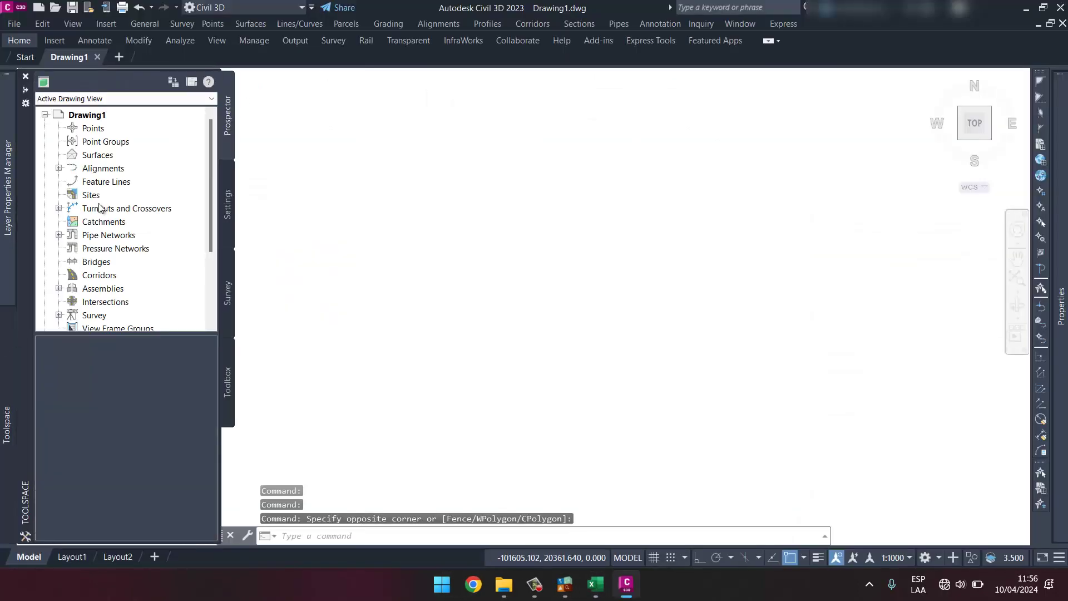
left_click(191, 28)
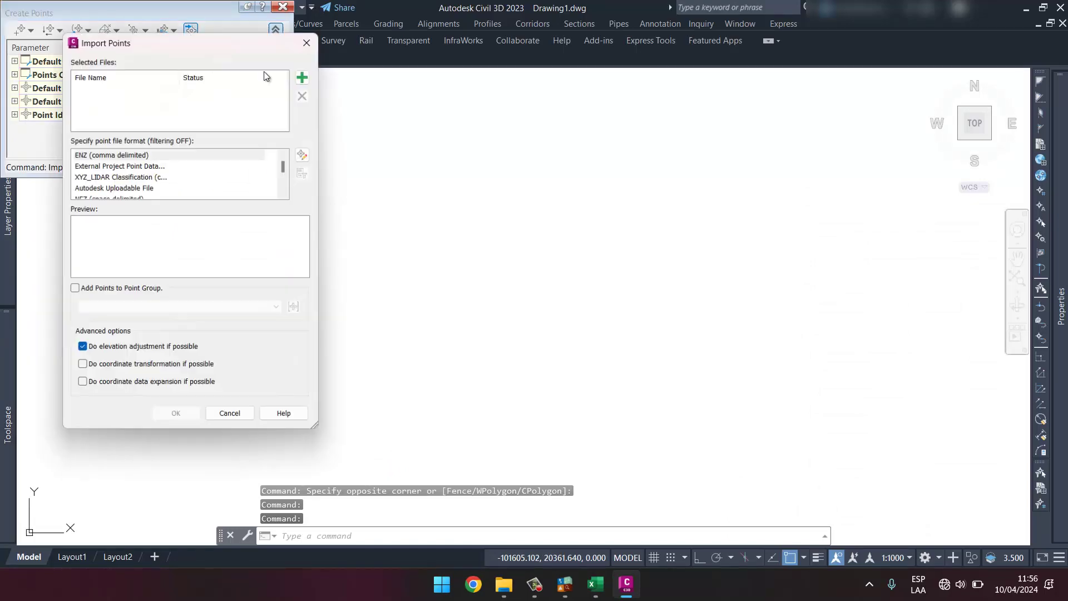
left_click(305, 76)
left_click(139, 125)
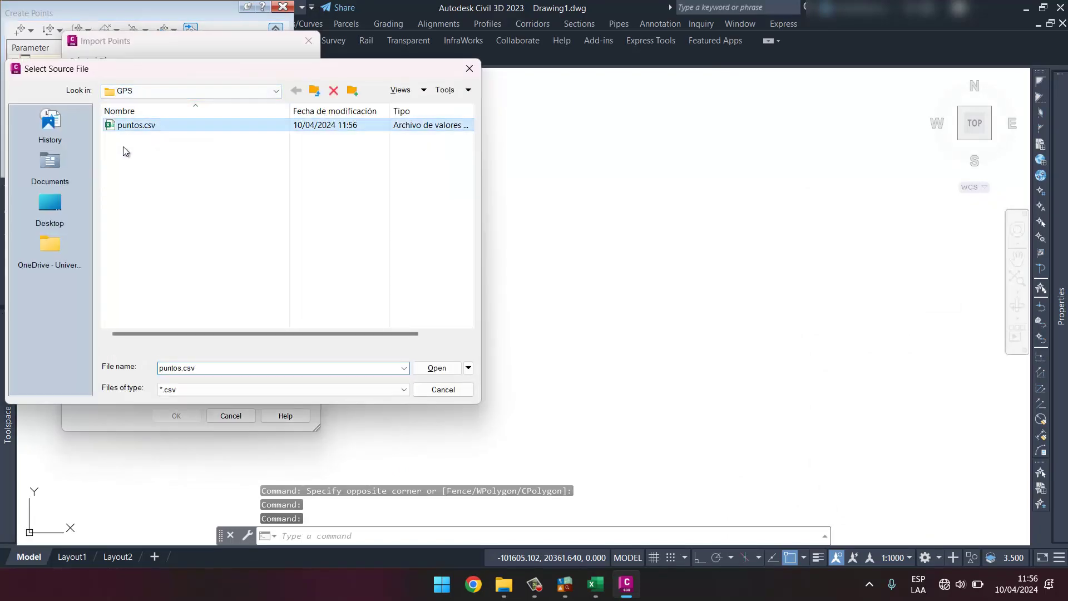
left_click(437, 368)
left_click(99, 188)
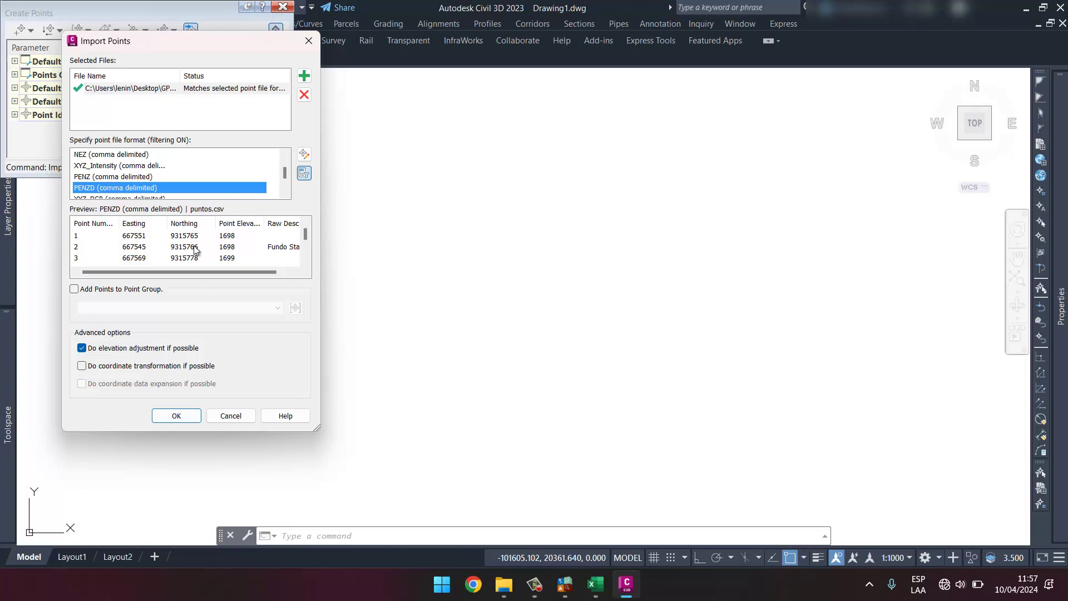
scroll(267, 242, "right", 2)
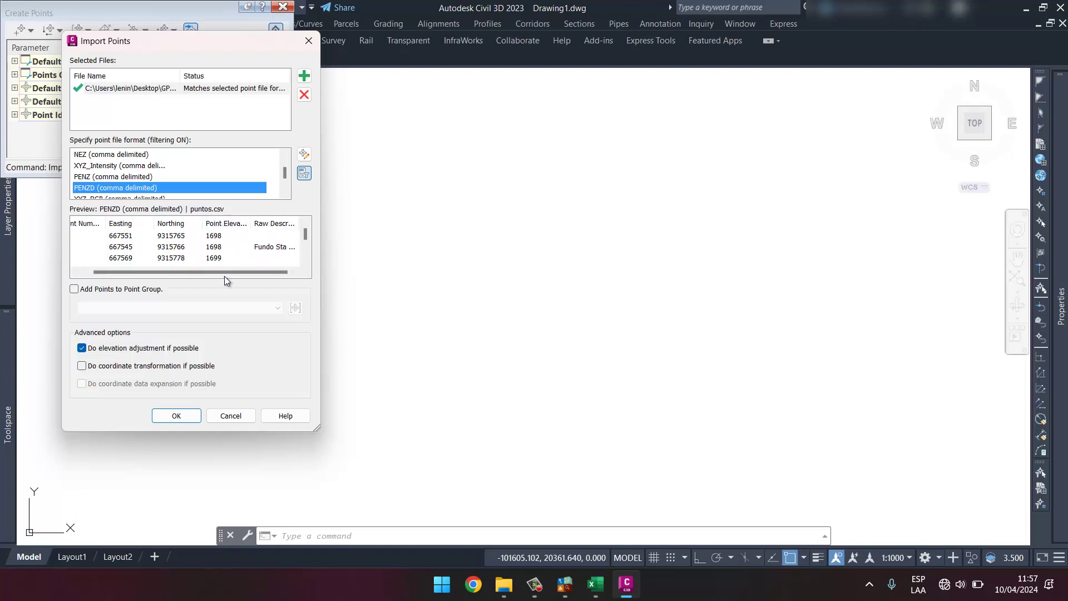
Step: Import the points from puntos.csv and zoom to show them all
left_click(179, 418)
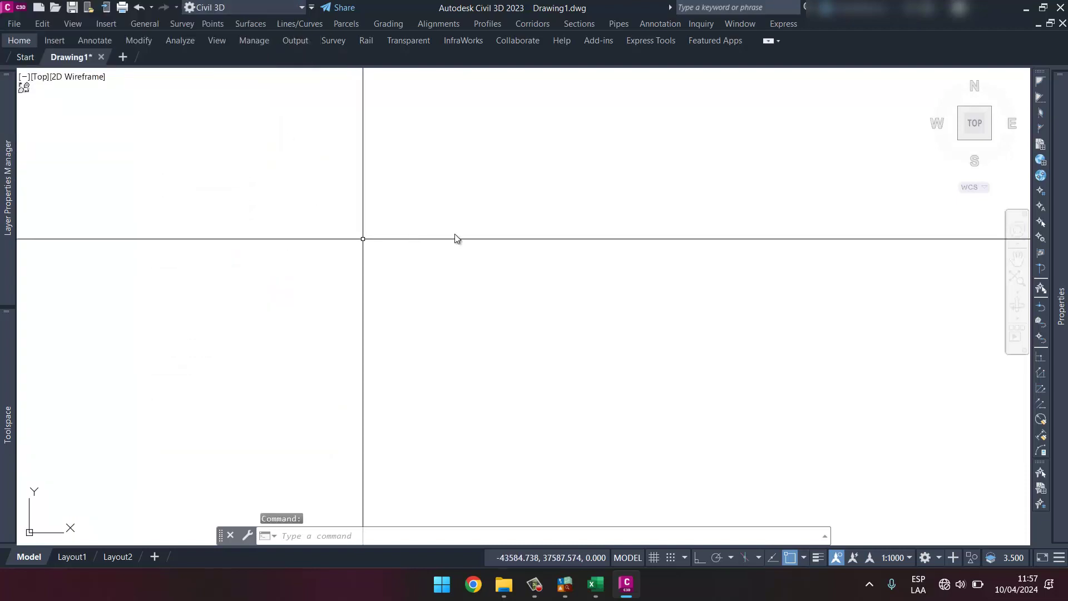
middle_click(455, 239)
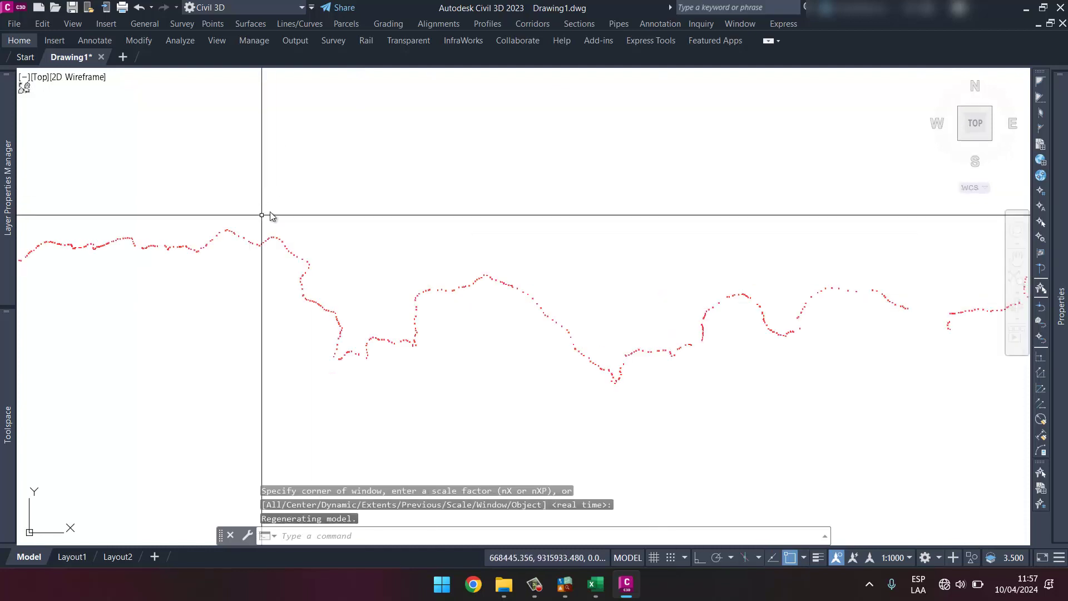
scroll(139, 236, "up", 2)
scroll(212, 269, "up", 2)
scroll(200, 290, "up", 2)
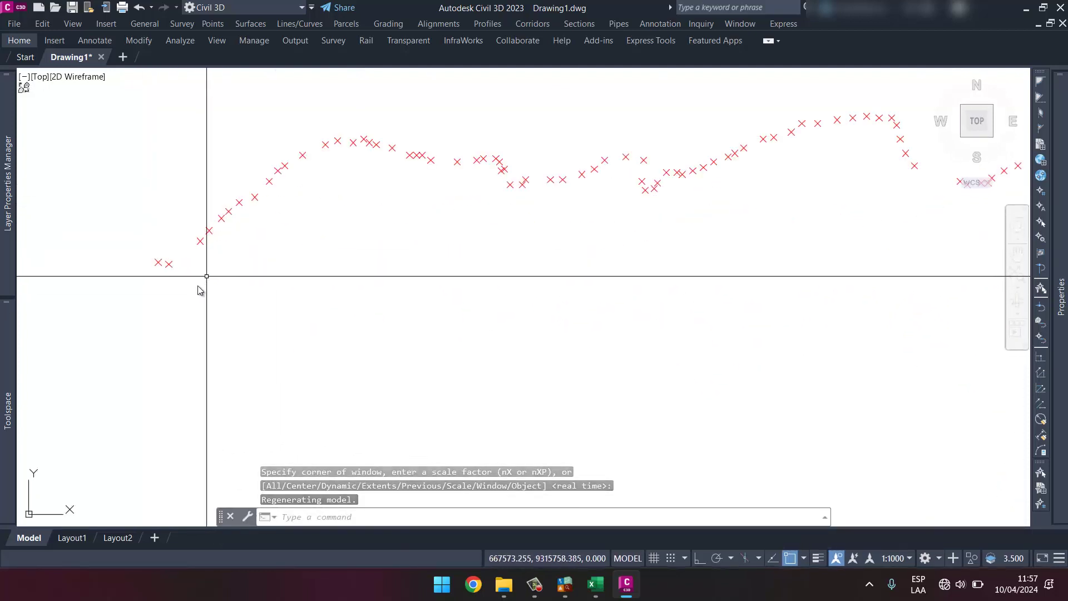
Step: Check in Prospector that the _All Points group holds all 468 points
key("Escape")
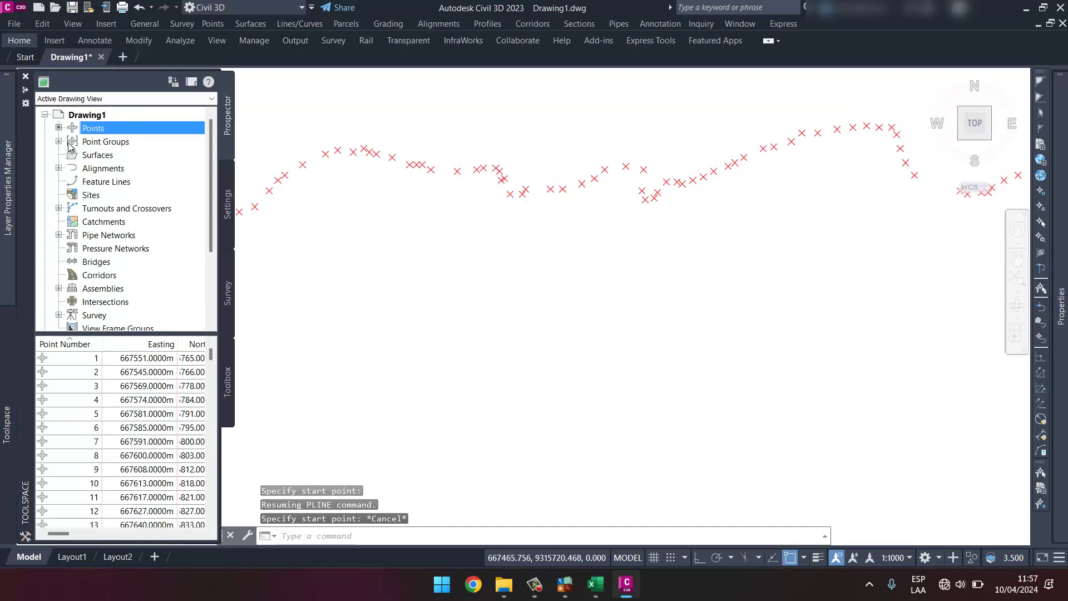
left_click(59, 141)
left_click(115, 156)
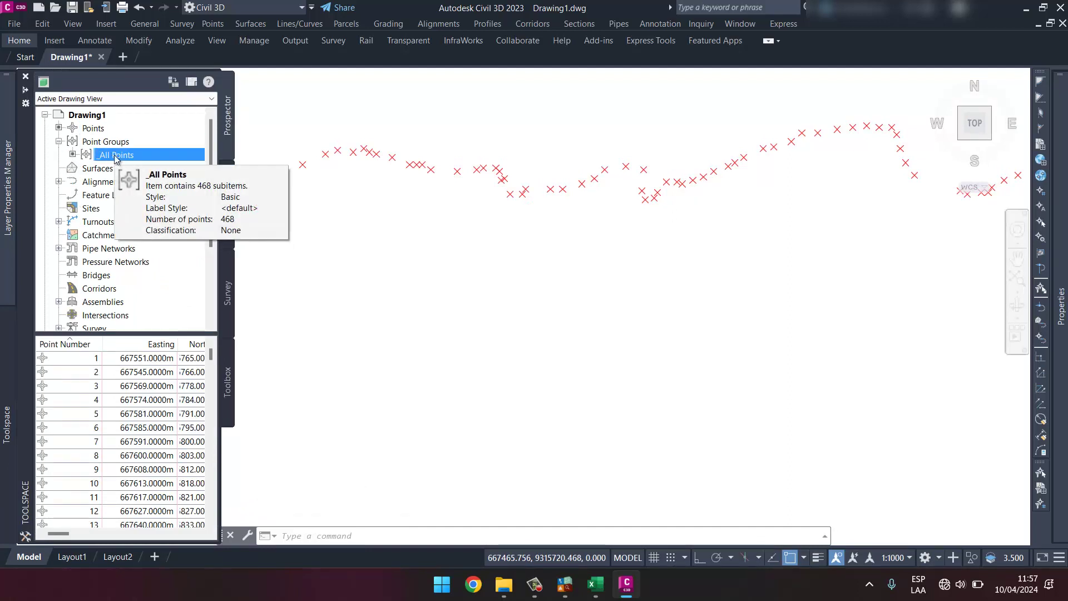
Step: Draw a polyline with PL through survey points 1-468 by point number
left_click(365, 253)
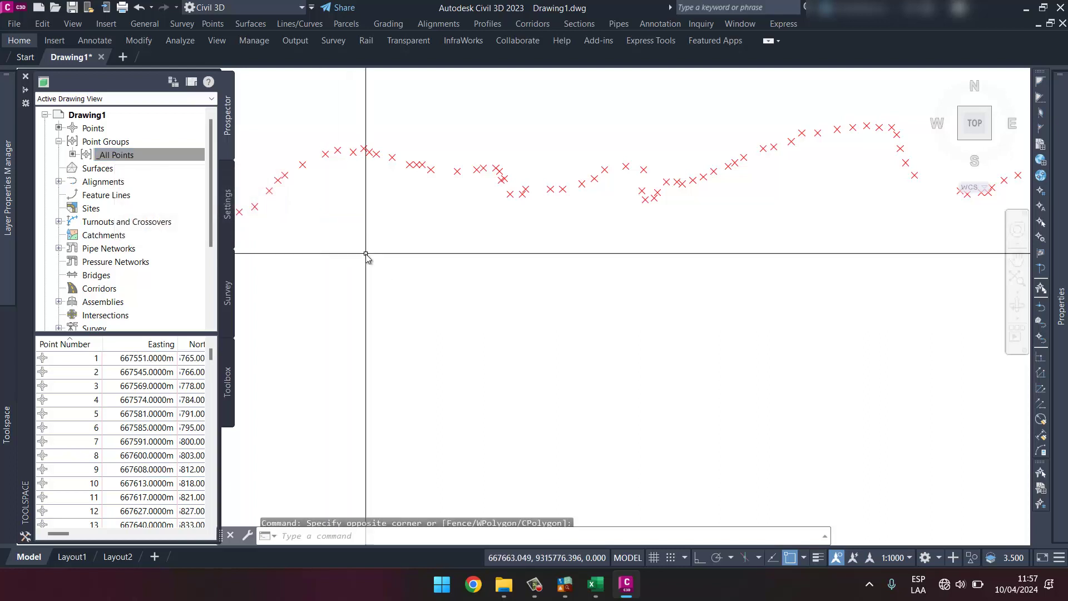
type("pl")
key("Return")
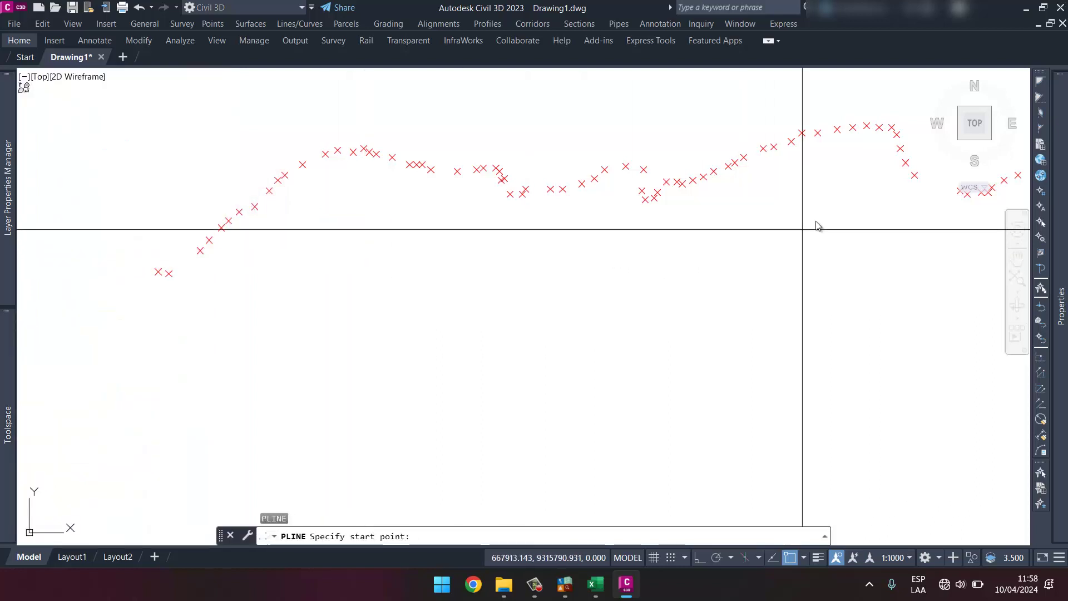
left_click(1041, 191)
type("1")
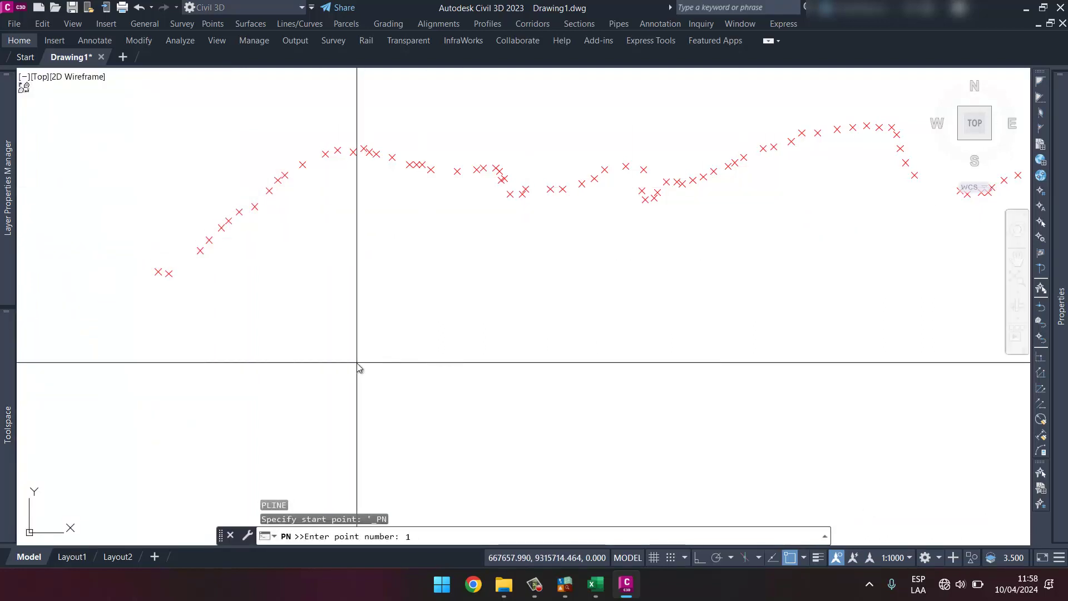
type("-468")
key("Return")
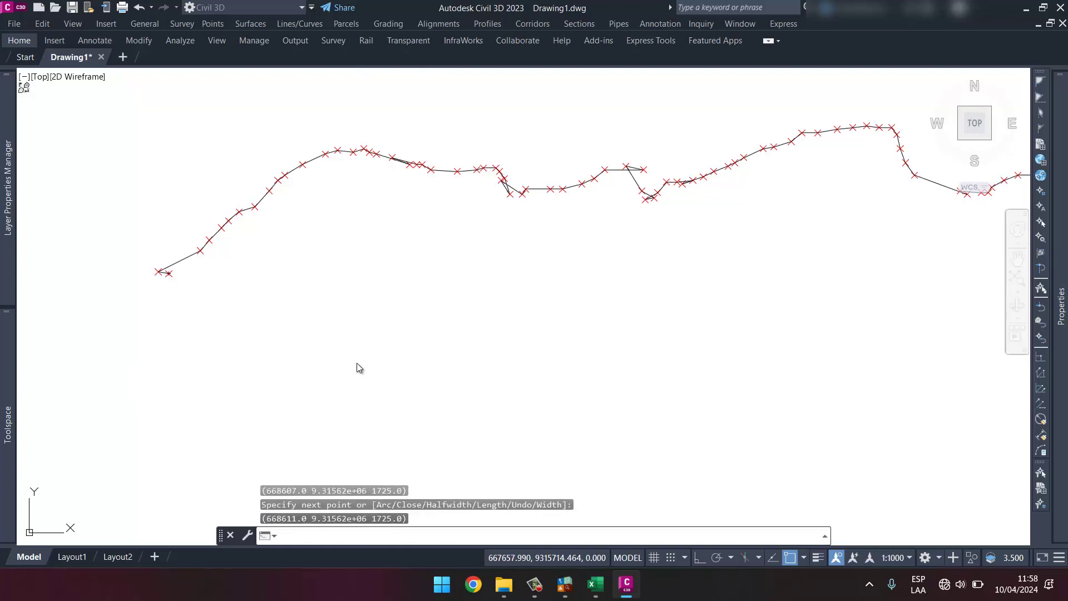
scroll(356, 363, "down", 3)
key("Escape")
Step: Zoom in and select the polyline to inspect its vertices
scroll(389, 289, "up", 3)
scroll(362, 283, "up", 3)
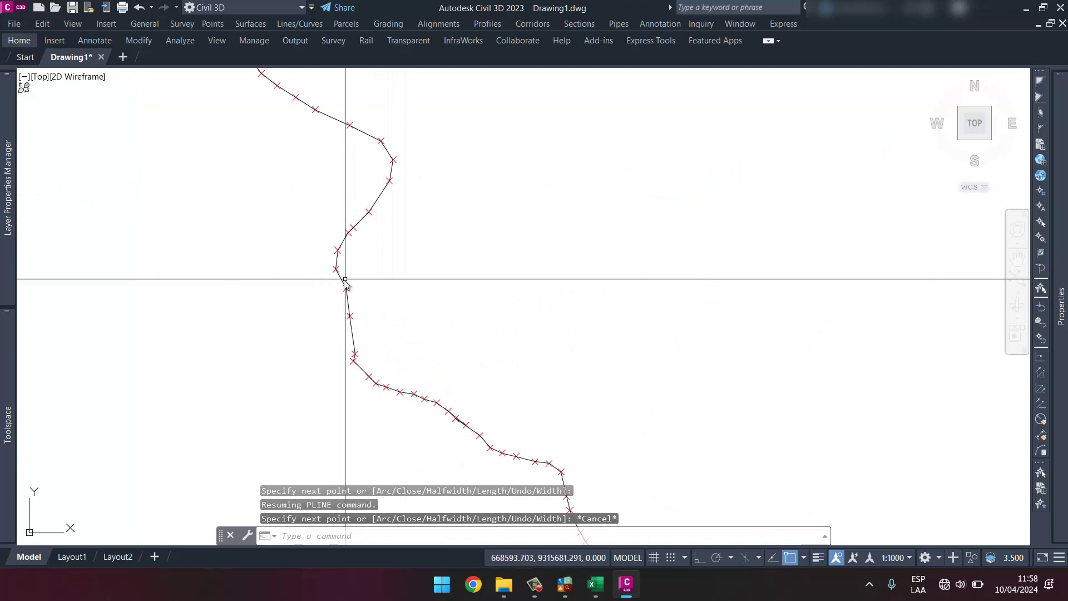
scroll(356, 281, "down", 5)
scroll(422, 250, "down", 2)
key("Escape")
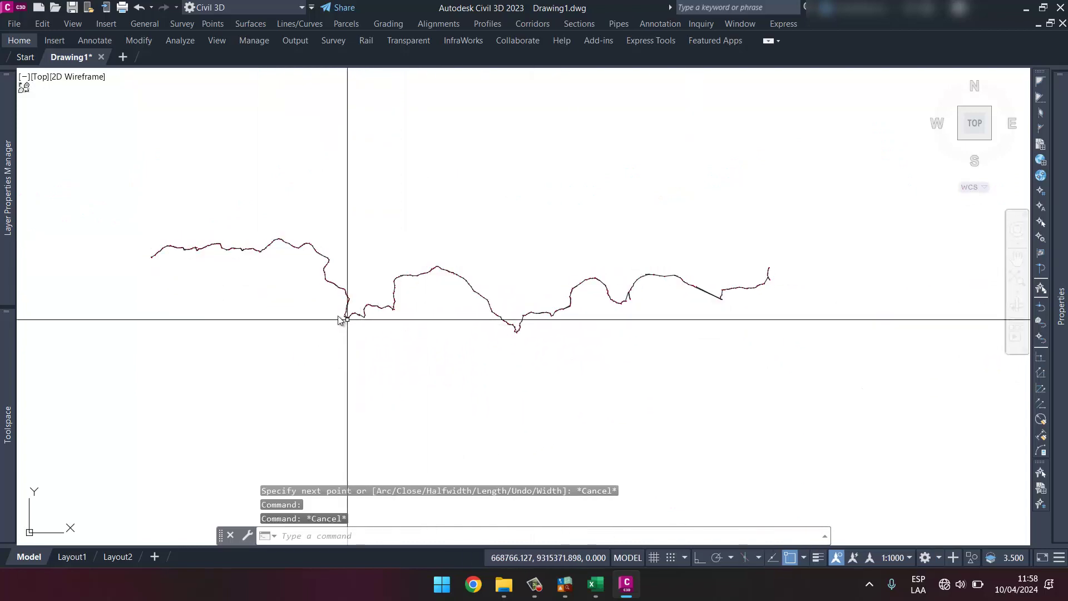
scroll(107, 238, "up", 5)
scroll(140, 226, "up", 2)
scroll(222, 229, "up", 2)
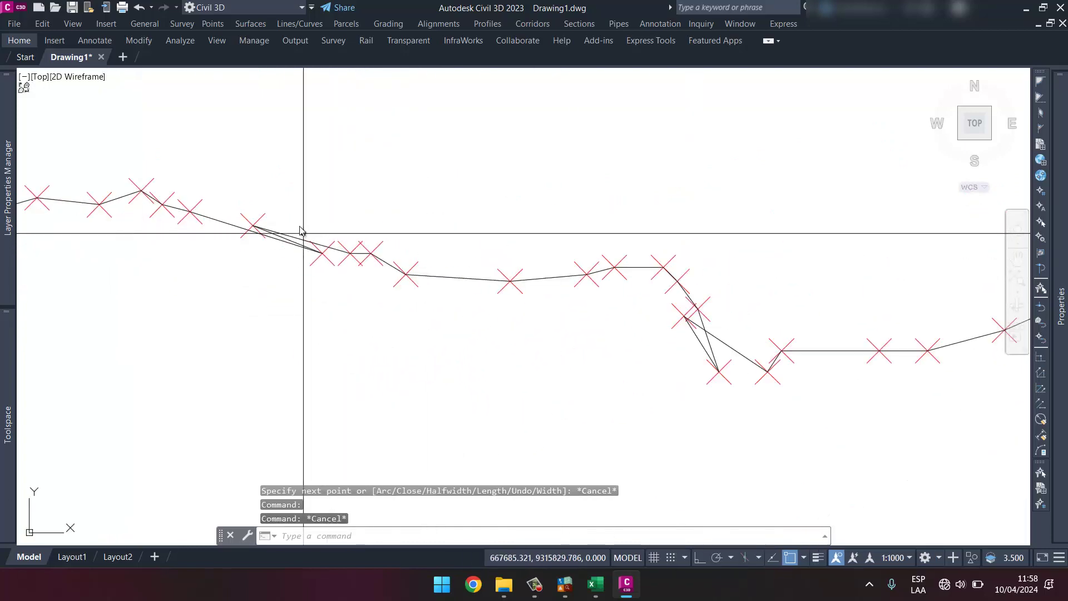
left_click(291, 246)
scroll(286, 243, "up", 3)
key("Escape")
scroll(259, 232, "down", 4)
scroll(345, 250, "up", 2)
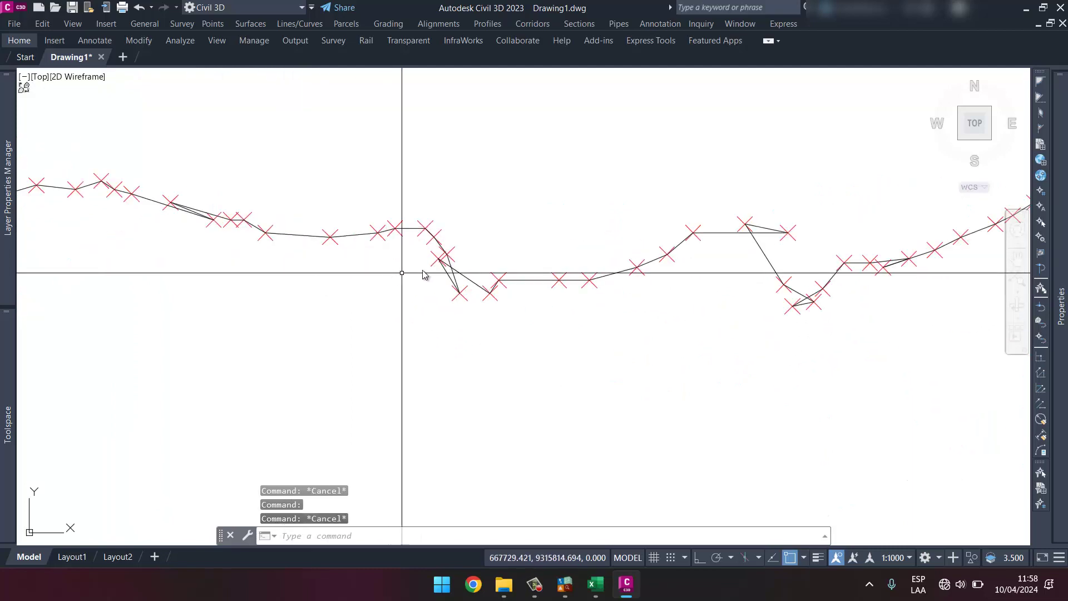
scroll(315, 267, "down", 2)
scroll(501, 250, "up", 2)
scroll(557, 239, "up", 2)
left_click(611, 228)
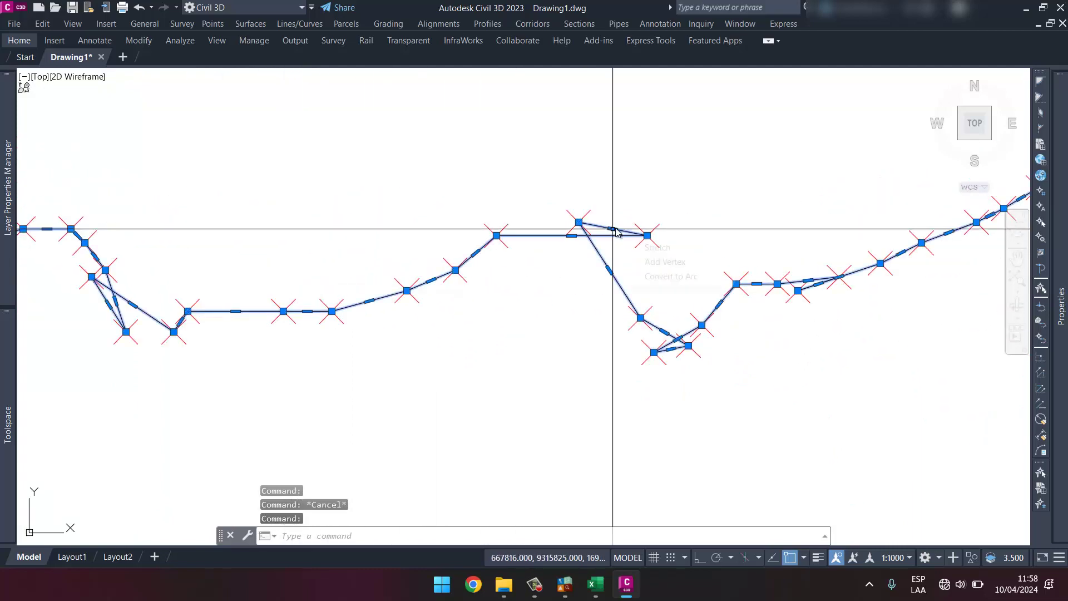
key("Escape")
scroll(448, 239, "down", 2)
Step: Move the polyline's vertex at the kink to a new position
left_click_drag(601, 267, 310, 366)
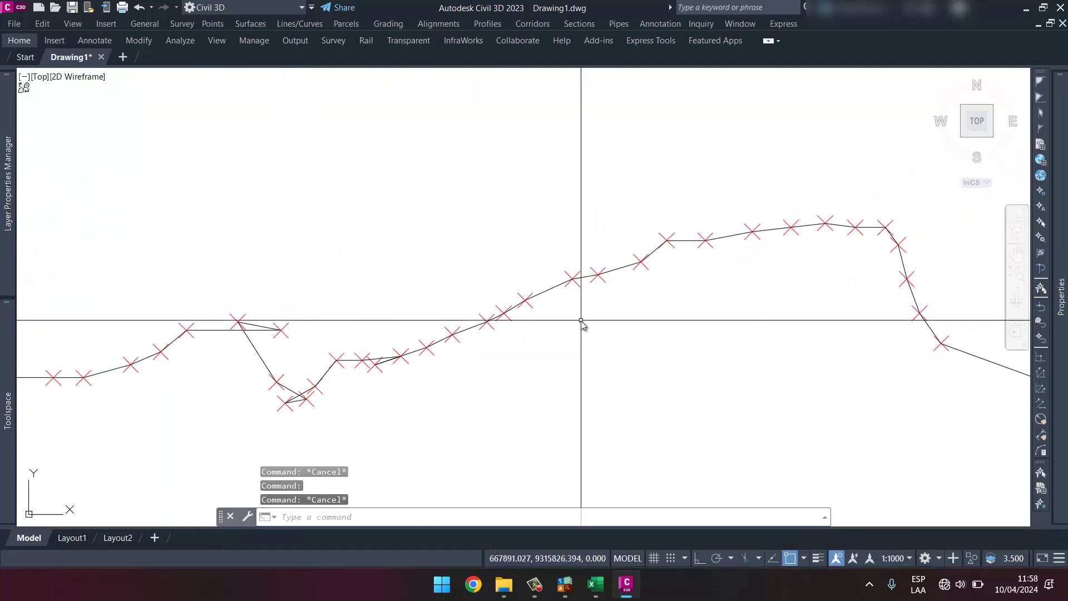
left_click_drag(584, 323, 346, 317)
left_click_drag(627, 358, 432, 302)
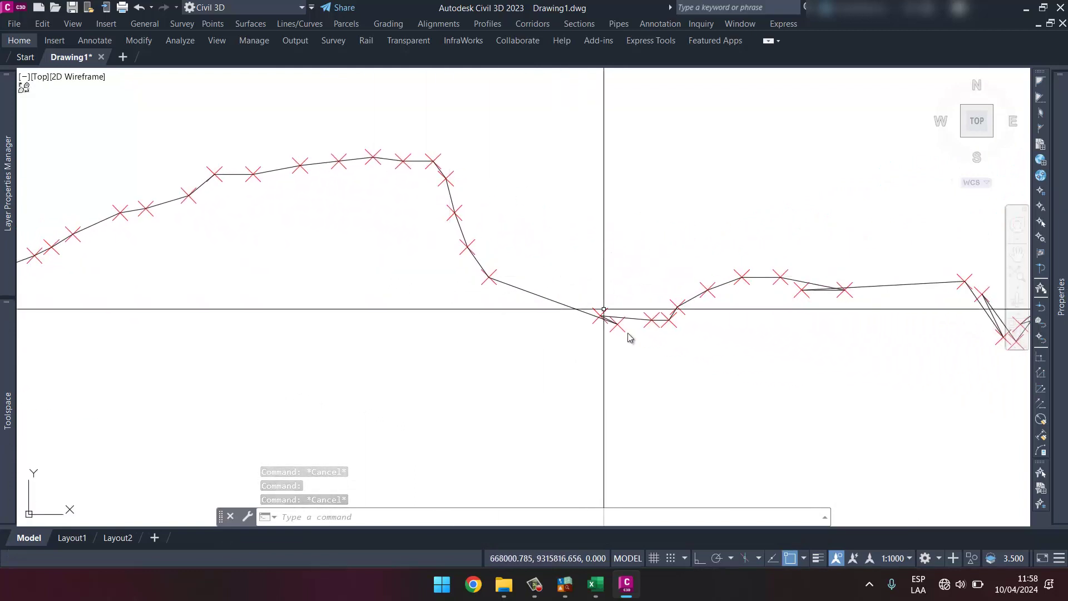
scroll(631, 319, "up", 3)
scroll(389, 303, "down", 1)
scroll(400, 308, "down", 3)
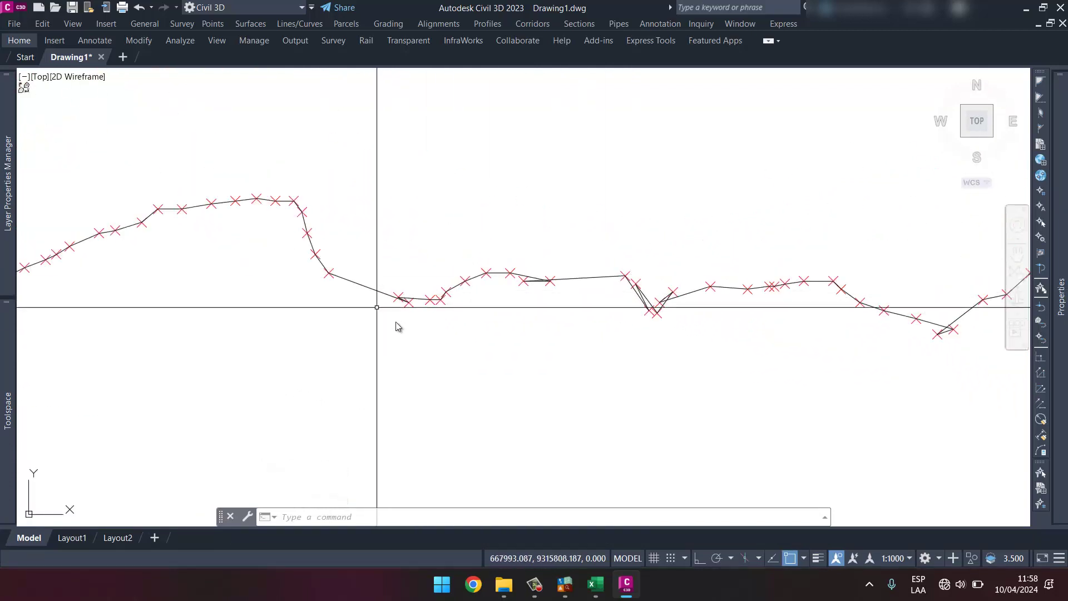
scroll(540, 284, "up", 5)
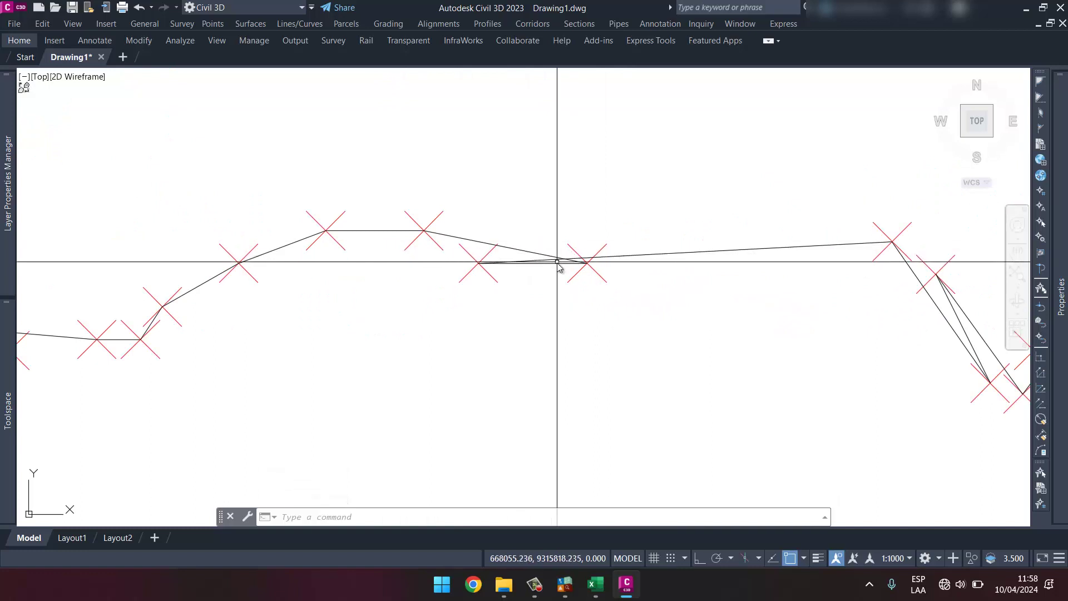
left_click(550, 264)
left_click(587, 264)
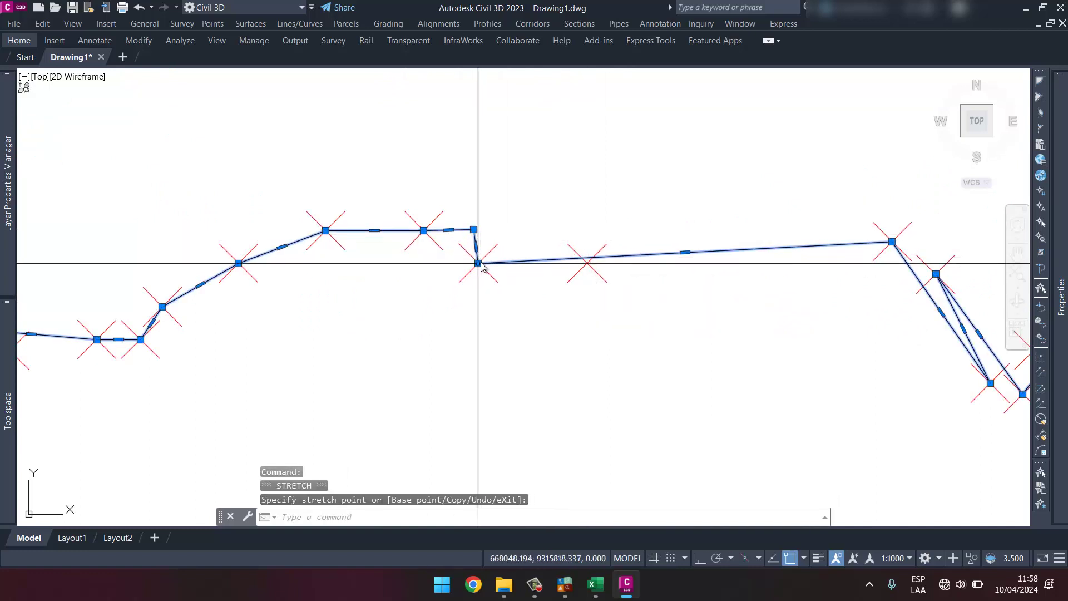
left_click(476, 235)
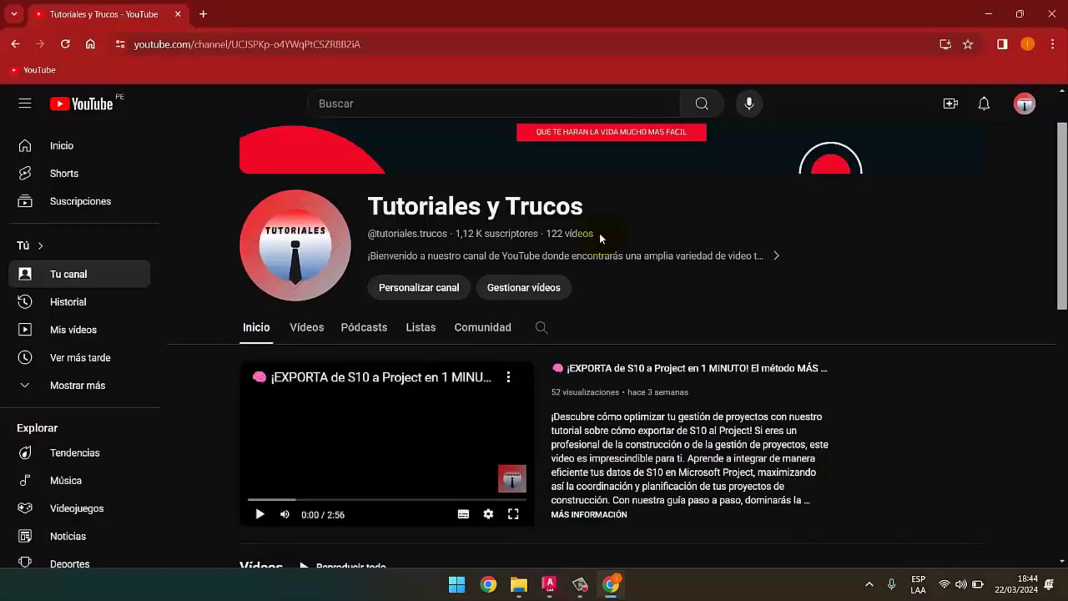
scroll(599, 233, "down", 2)
scroll(599, 232, "down", 3)
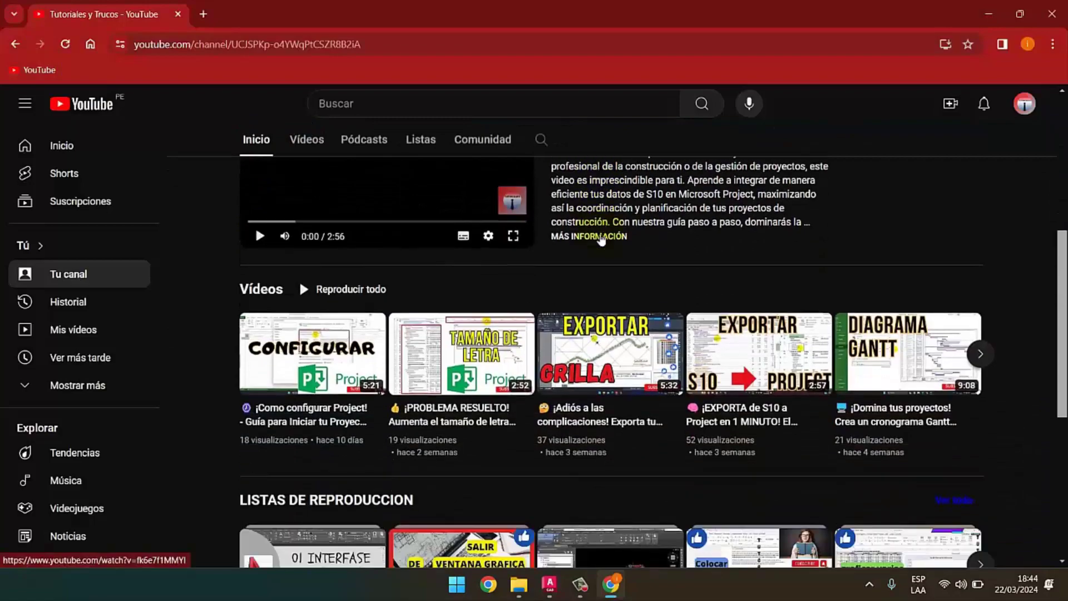
scroll(601, 239, "down", 1)
scroll(601, 239, "down", 2)
scroll(599, 238, "down", 1)
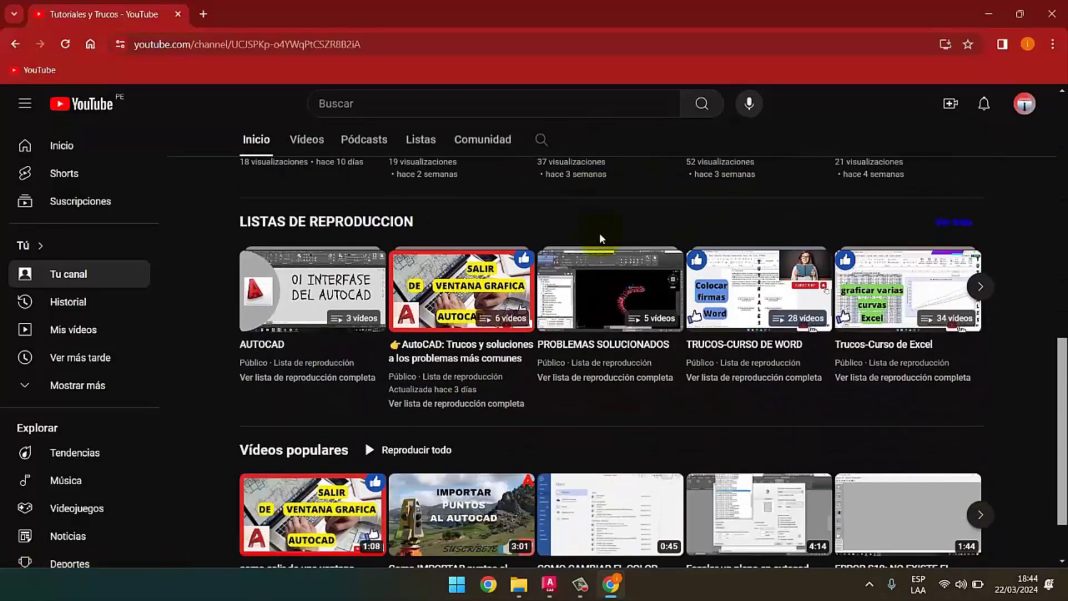
scroll(600, 232, "down", 1)
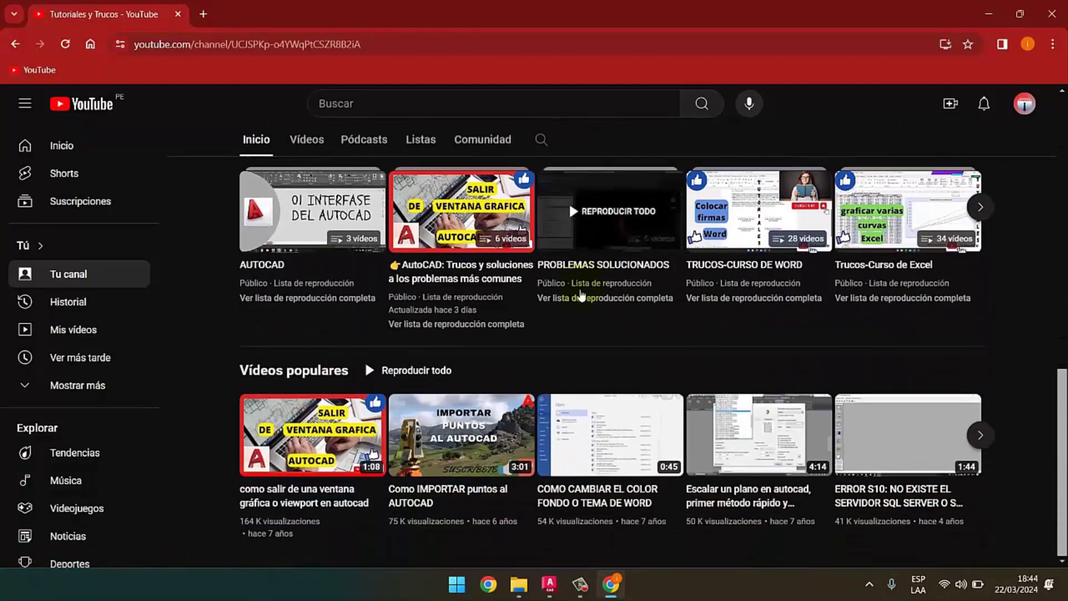
scroll(581, 297, "up", 1)
scroll(581, 300, "up", 3)
scroll(638, 339, "down", 1)
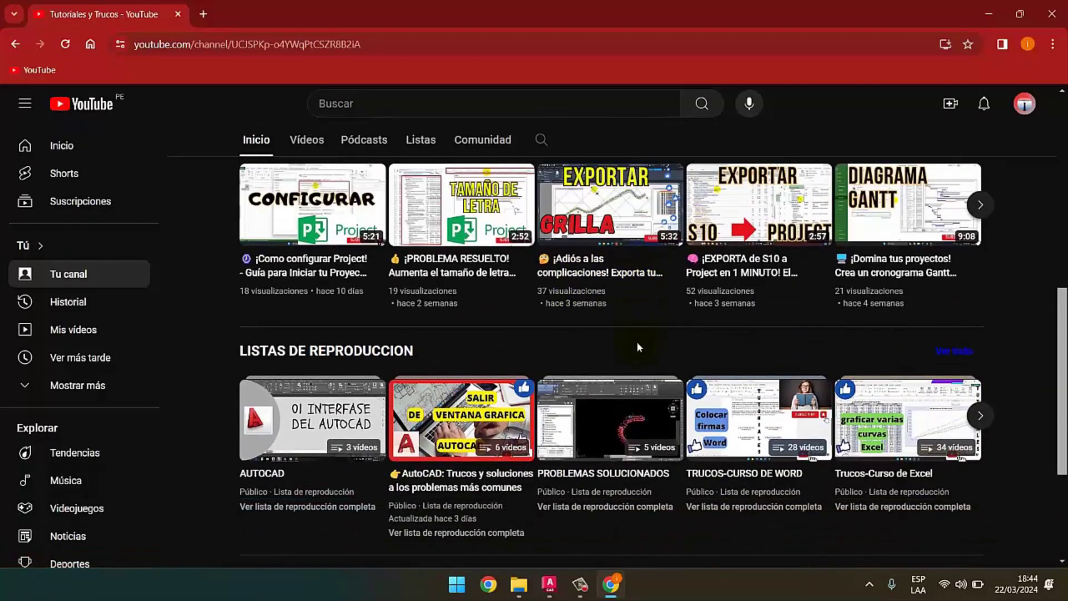
scroll(639, 347, "down", 1)
scroll(638, 347, "down", 2)
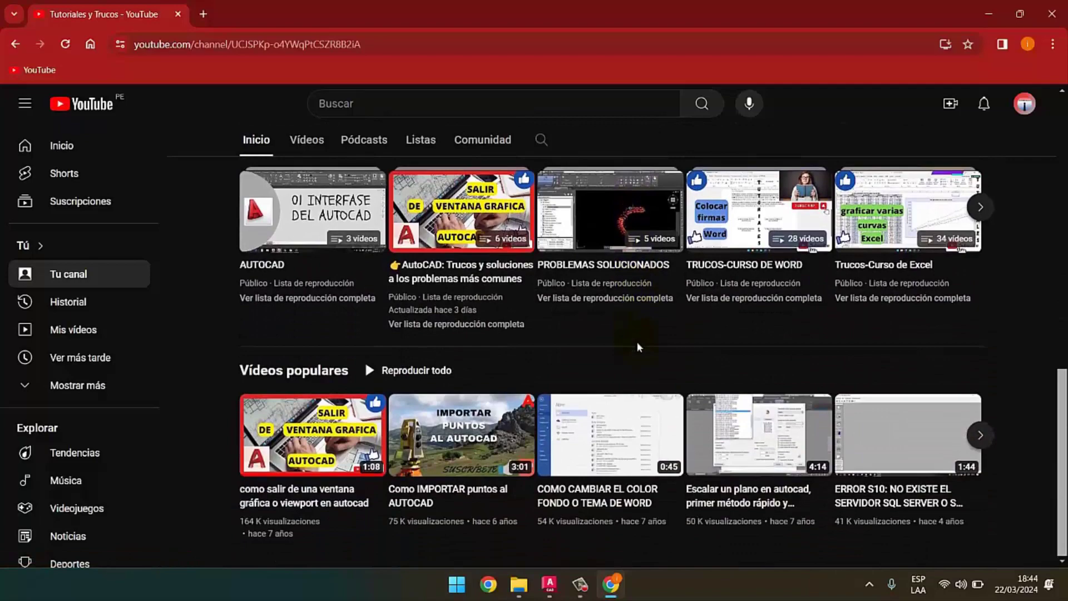